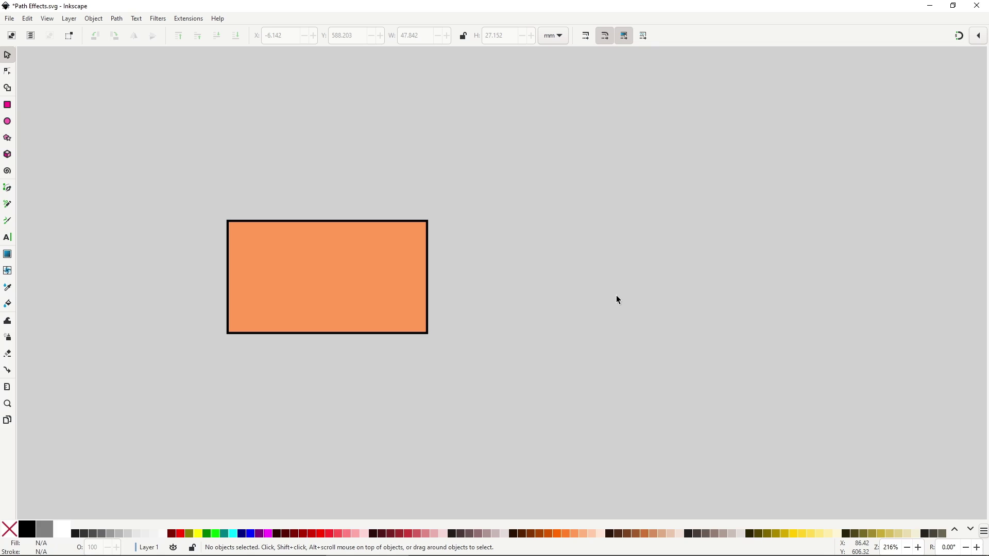
Open the Path Effects dialog at a wider size for the orange rectangle
click(117, 18)
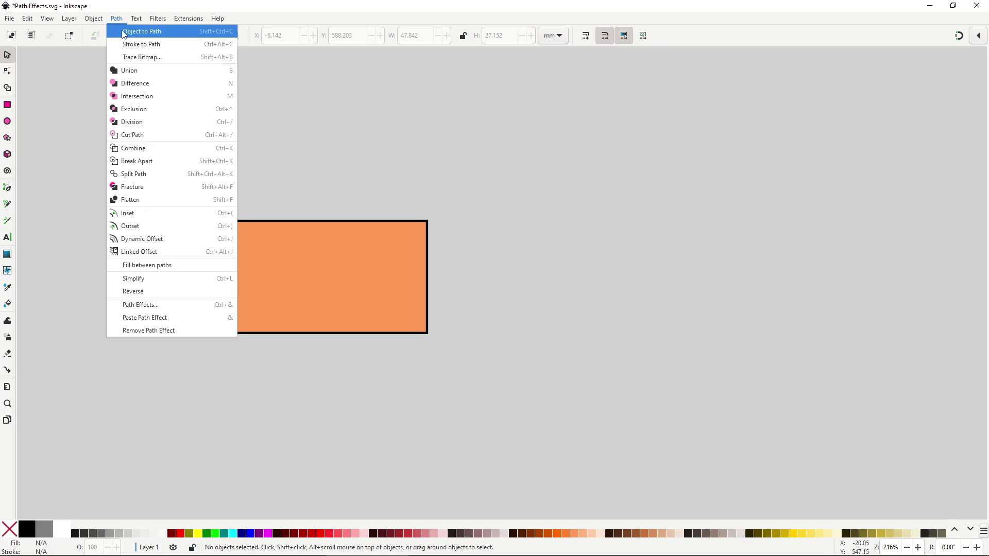
click(175, 307)
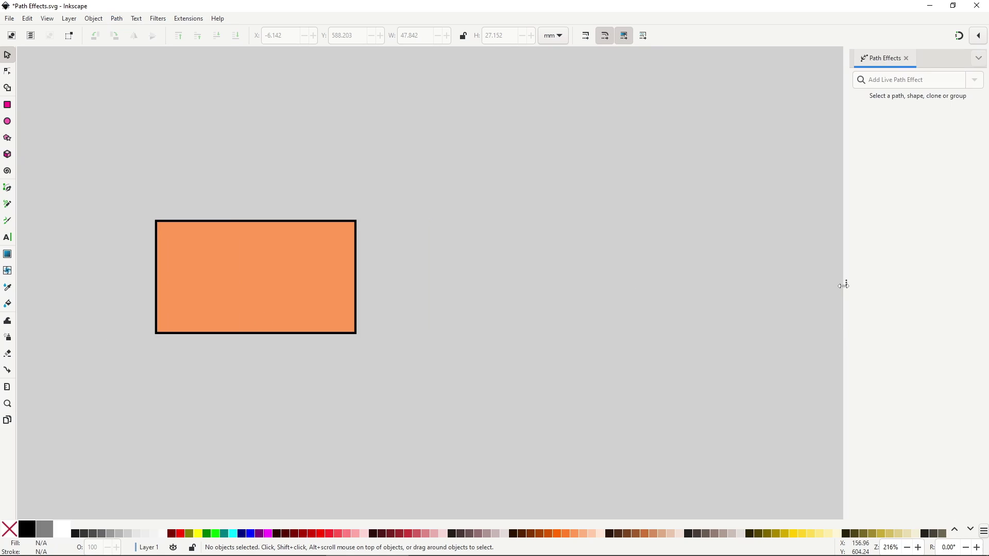
drag(844, 285, 746, 285)
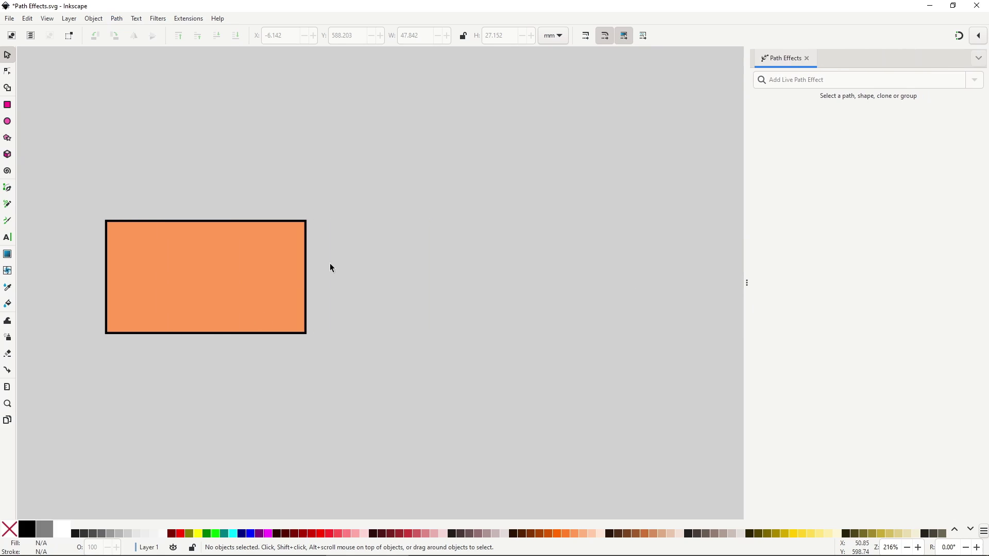
click(286, 271)
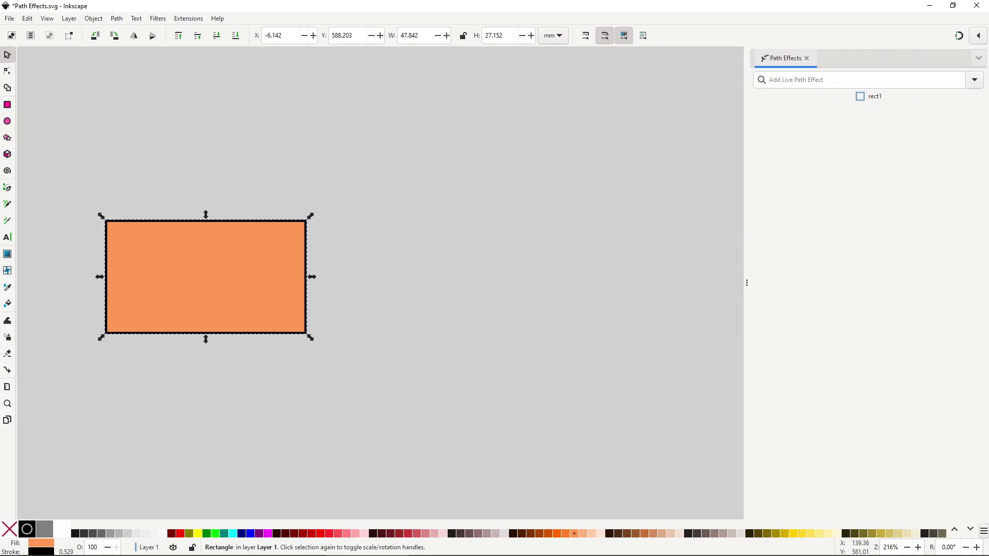
Add the Corners live path effect to the orange cross and round both outer corners of its upper arm
click(977, 84)
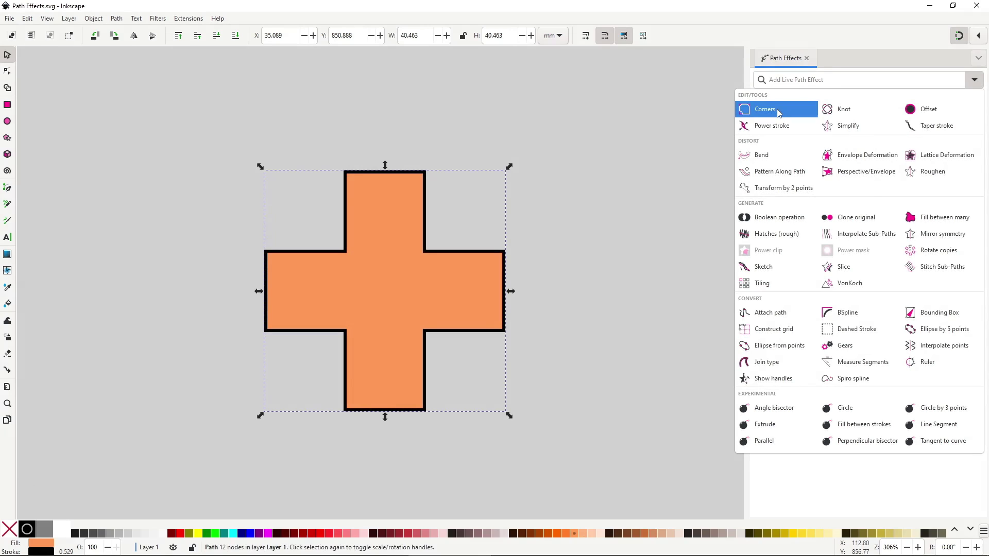
click(777, 112)
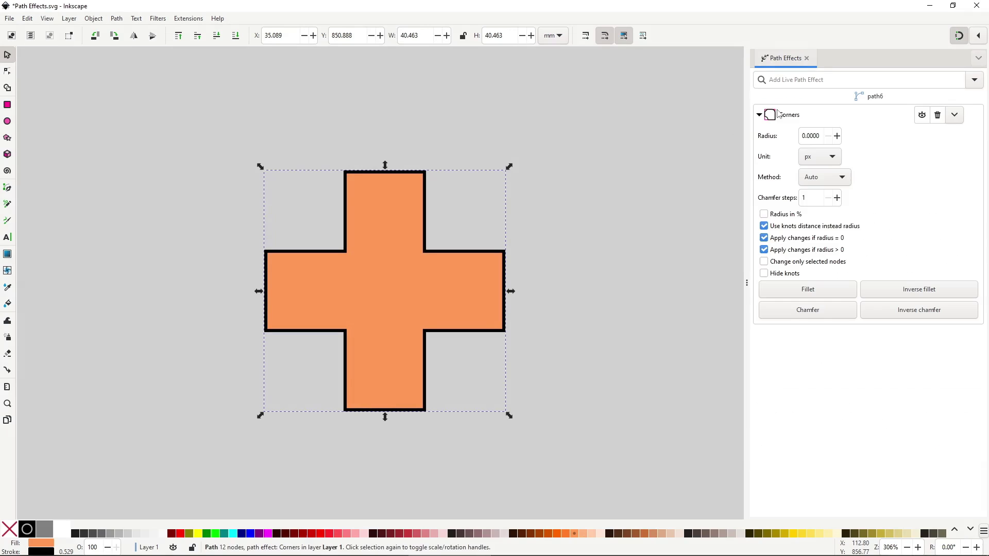
double_click(417, 199)
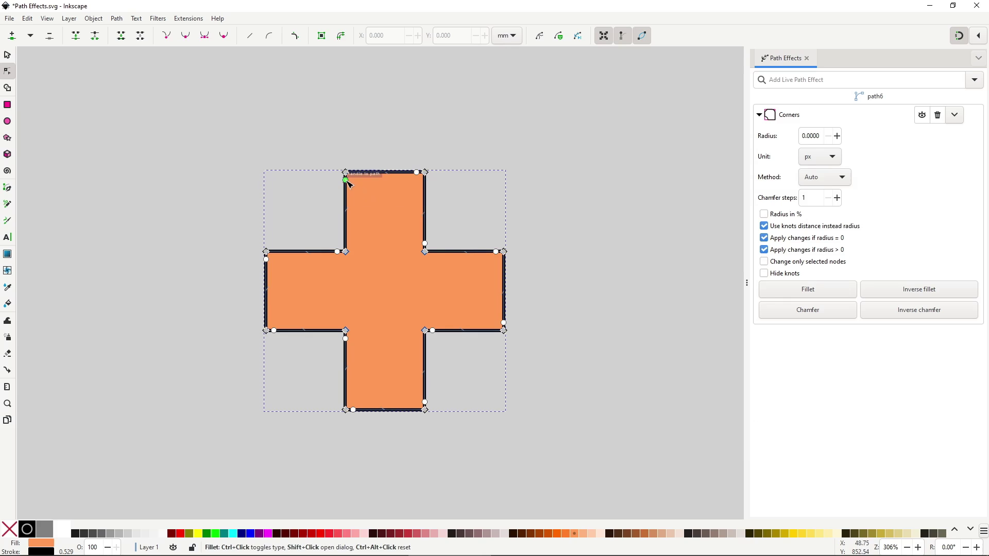
drag(345, 173, 344, 207)
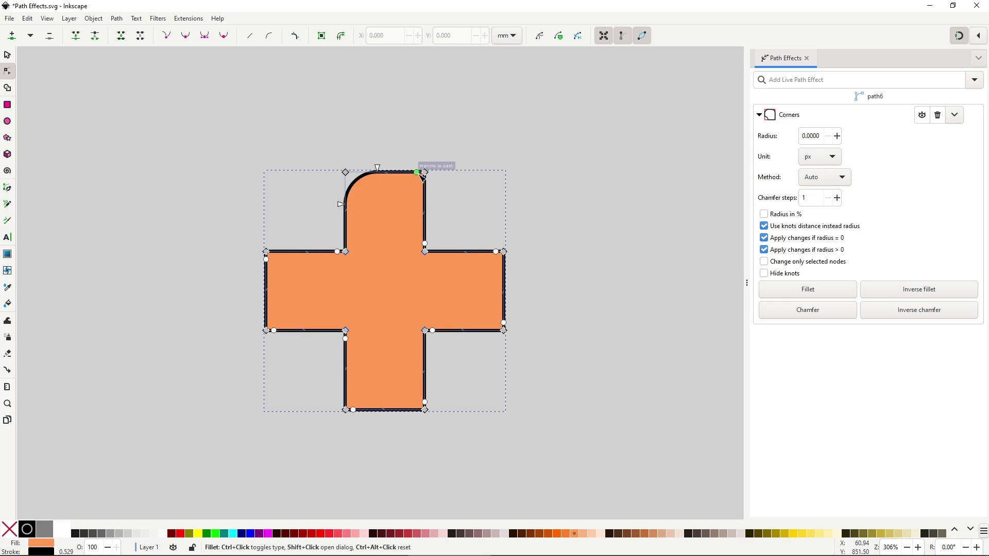
drag(425, 172, 421, 203)
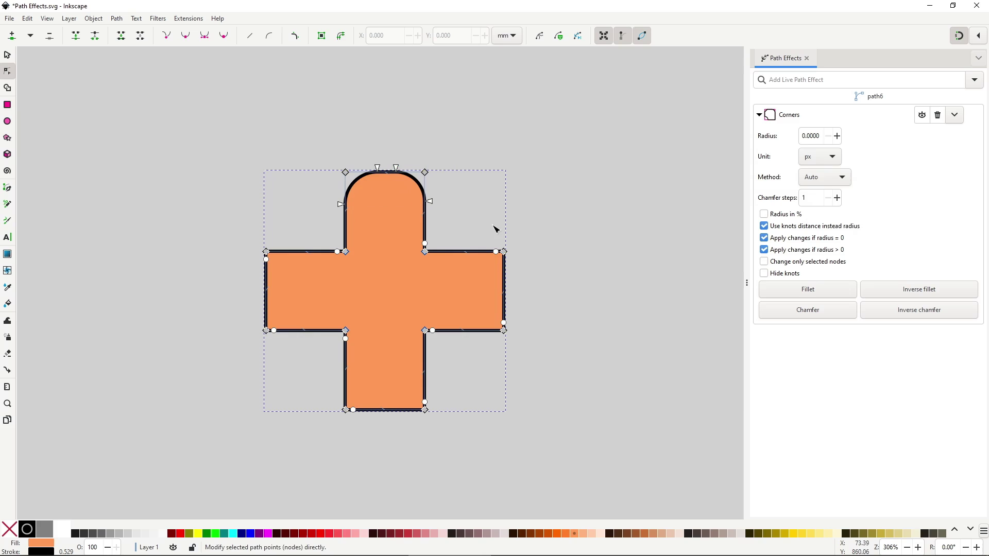
Round the corners of the cross's right and lower arms and its inner corners individually, except the upper-right inner one
drag(503, 252, 475, 273)
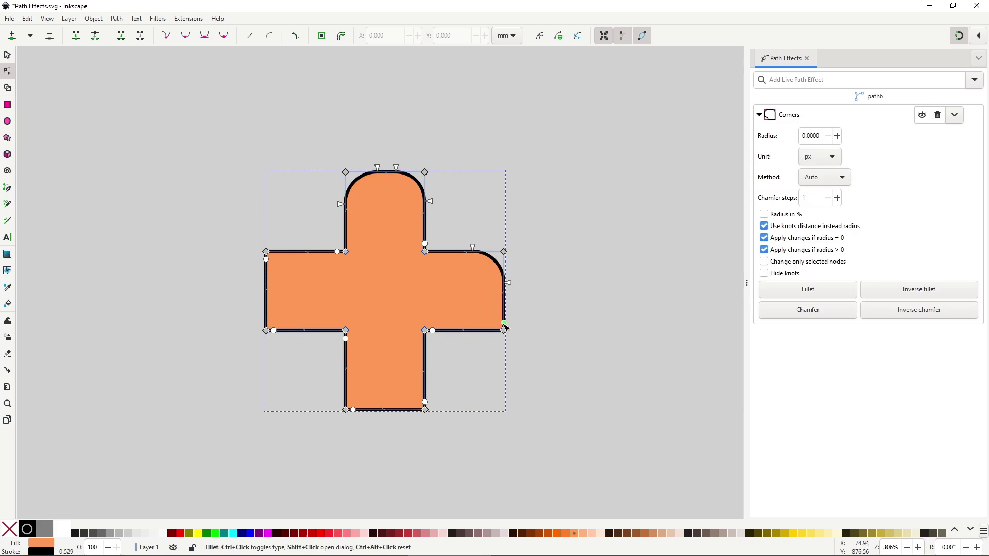
drag(503, 323, 473, 390)
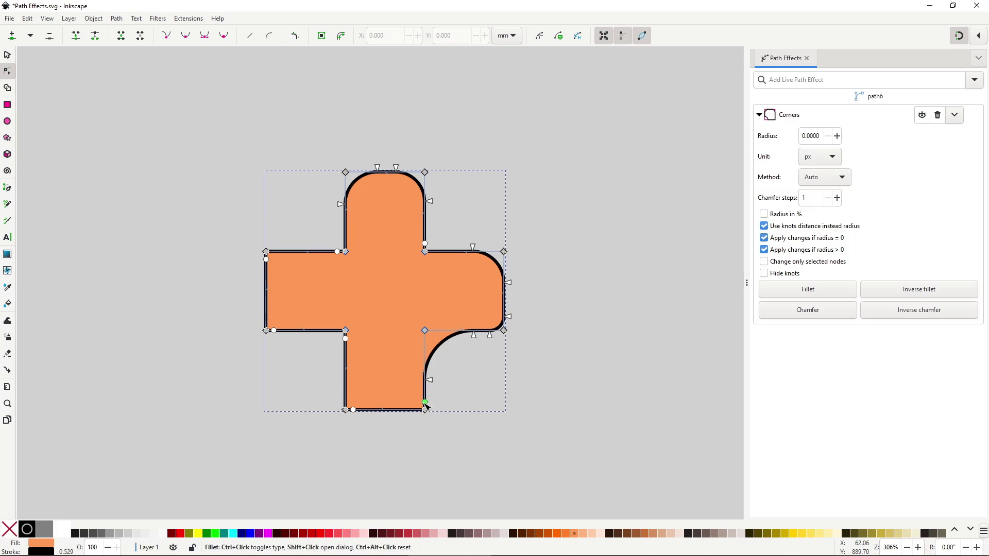
drag(430, 400, 439, 395)
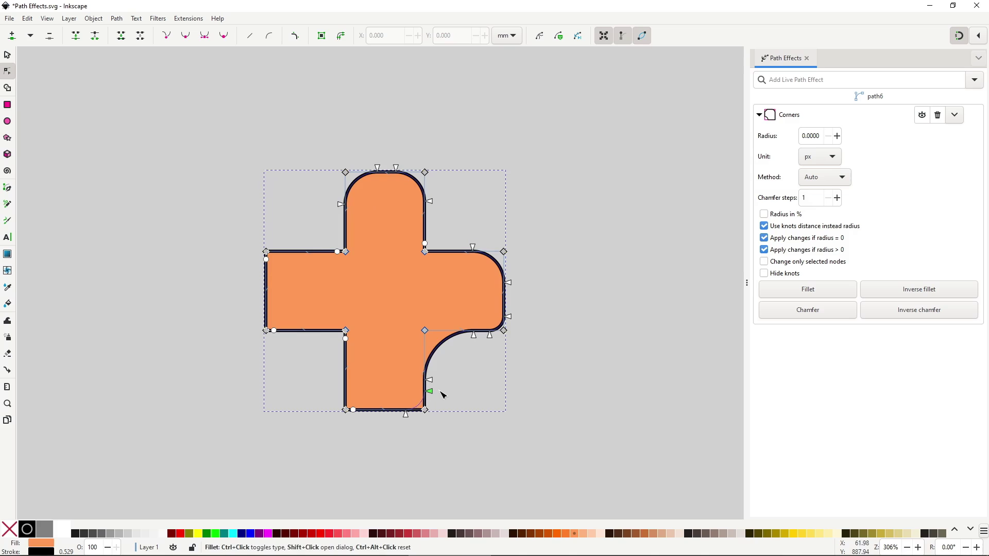
drag(355, 412, 384, 417)
drag(349, 344, 361, 366)
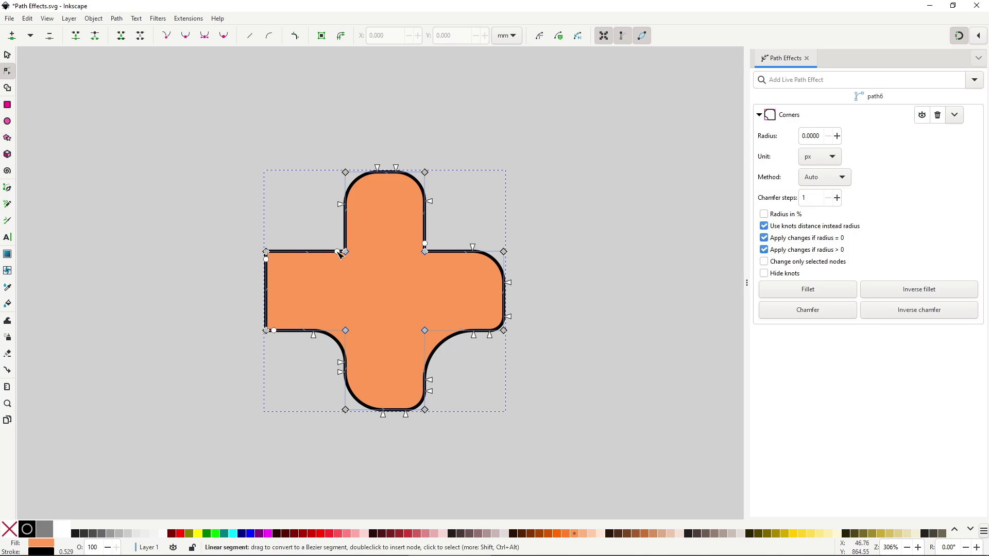
drag(342, 255, 317, 264)
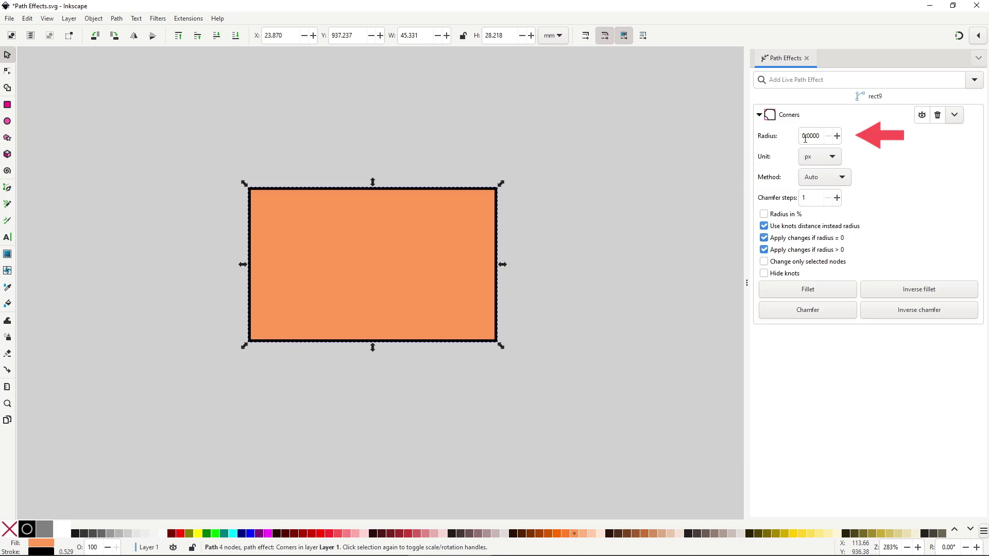
Fillet all four corners of the orange rectangle with a Corners radius of 20 px
drag(802, 136, 806, 136)
text(2)
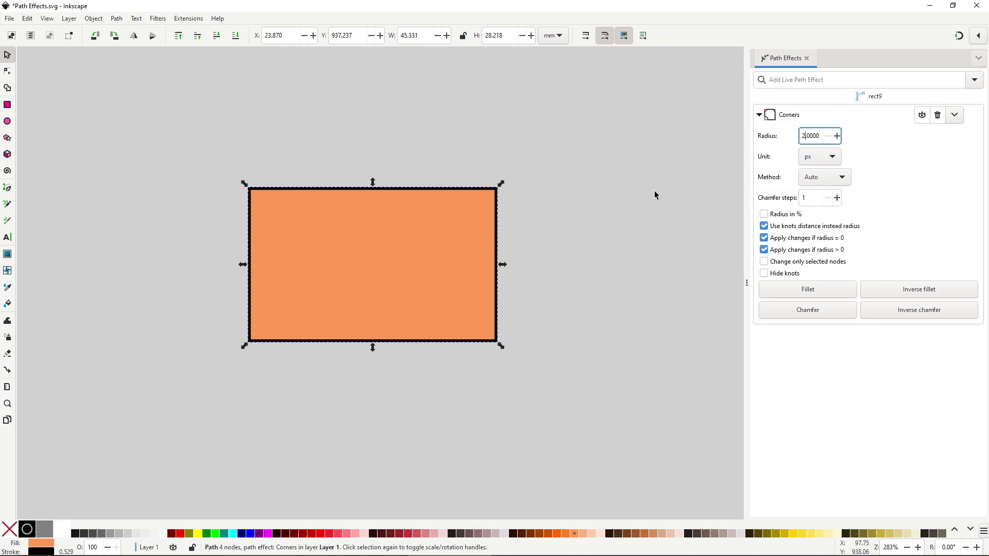
text(0)
key(Return)
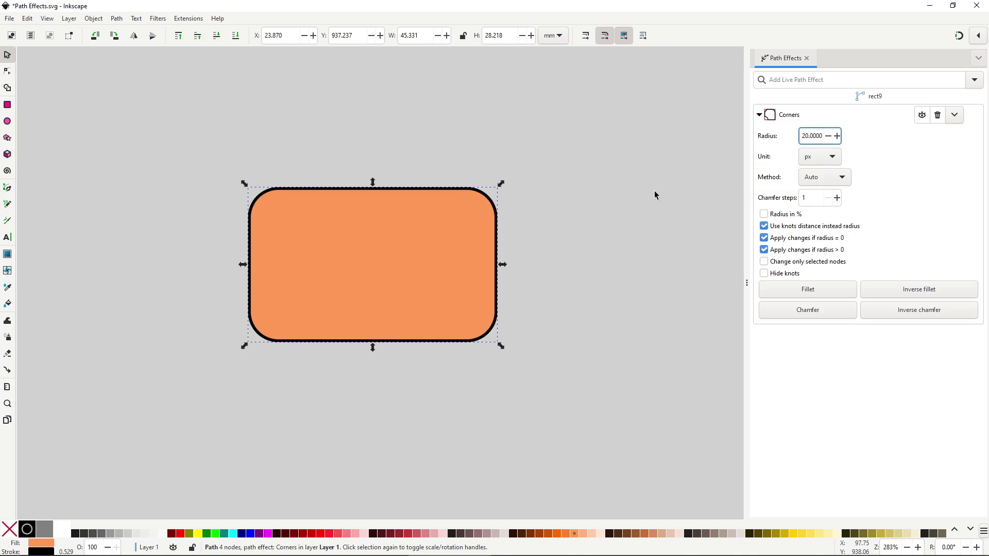
click(832, 157)
click(820, 157)
click(824, 294)
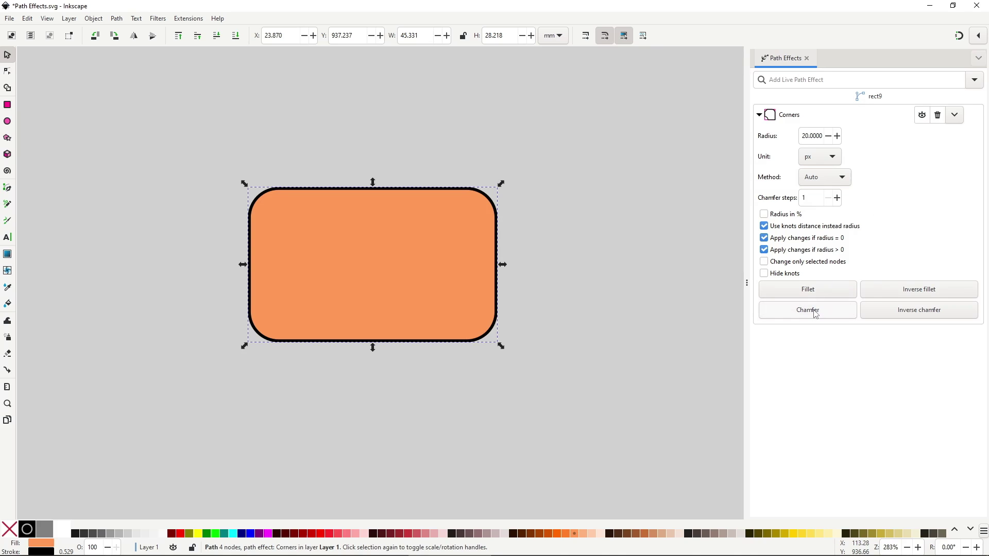
Change all the rectangle's corners to chamfers and enlarge each one on the canvas
click(807, 310)
key(n)
drag(499, 216, 500, 246)
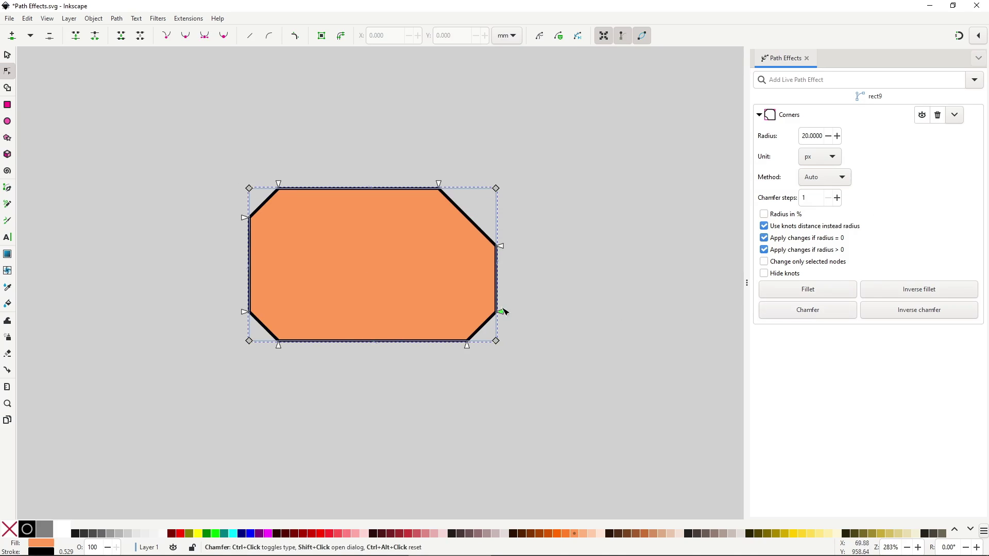
drag(504, 311, 500, 287)
drag(278, 183, 314, 183)
drag(278, 345, 303, 346)
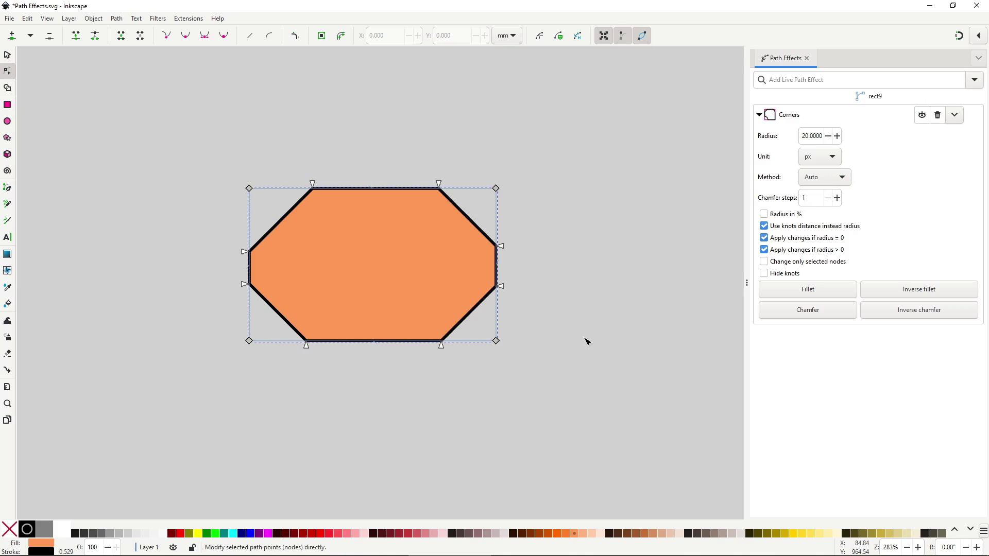
Switch the rectangle's corners to fillets, then to inverse fillets, and enlarge the concave corners slightly
click(813, 291)
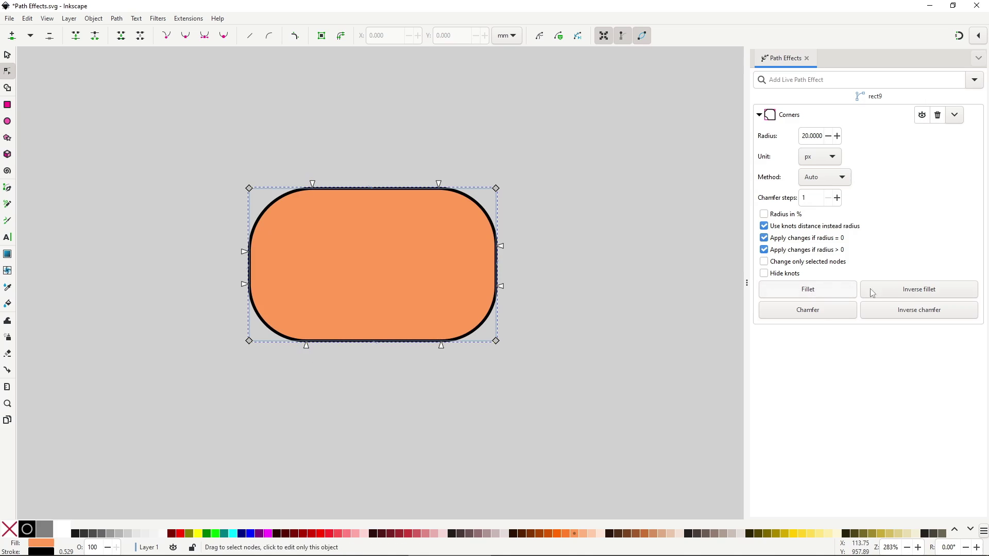
click(908, 293)
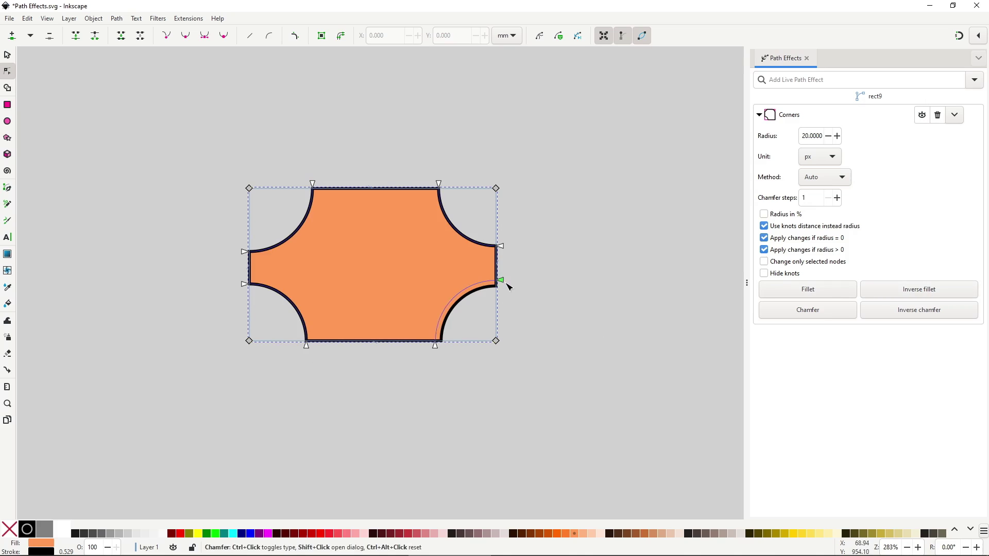
drag(438, 184, 431, 184)
drag(313, 184, 321, 184)
drag(306, 344, 311, 345)
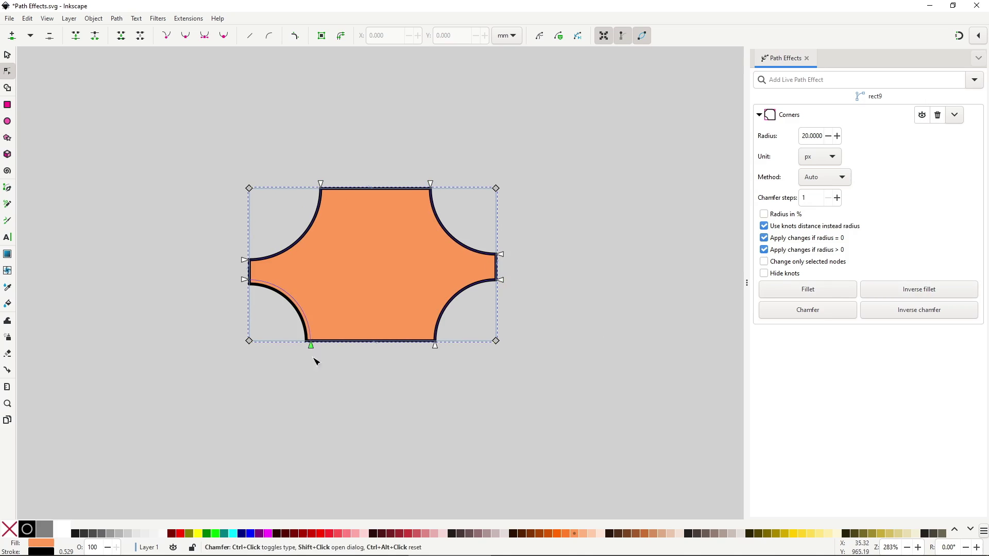
Convert the corners to chamfers with 3 chamfer steps and reduce the size of the cut corners
click(853, 312)
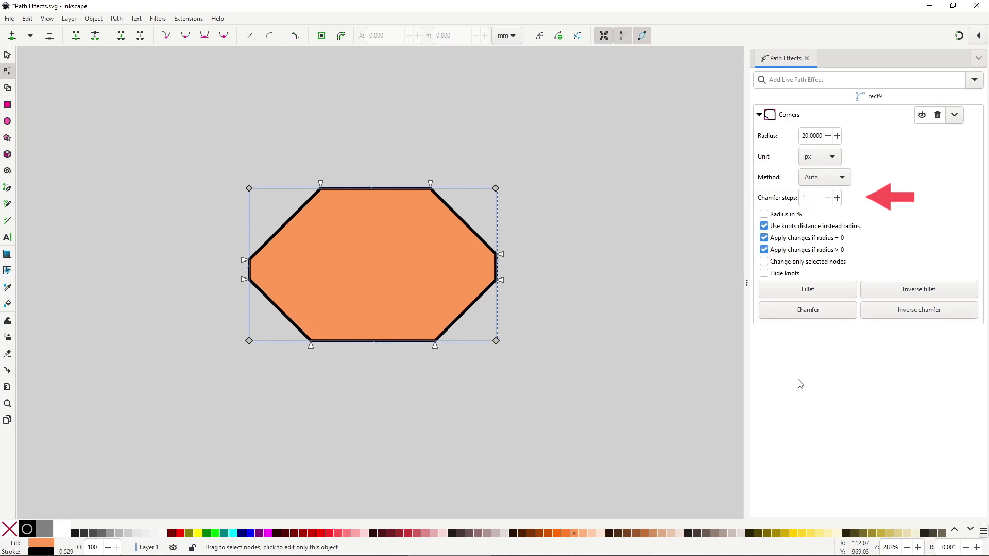
click(838, 198)
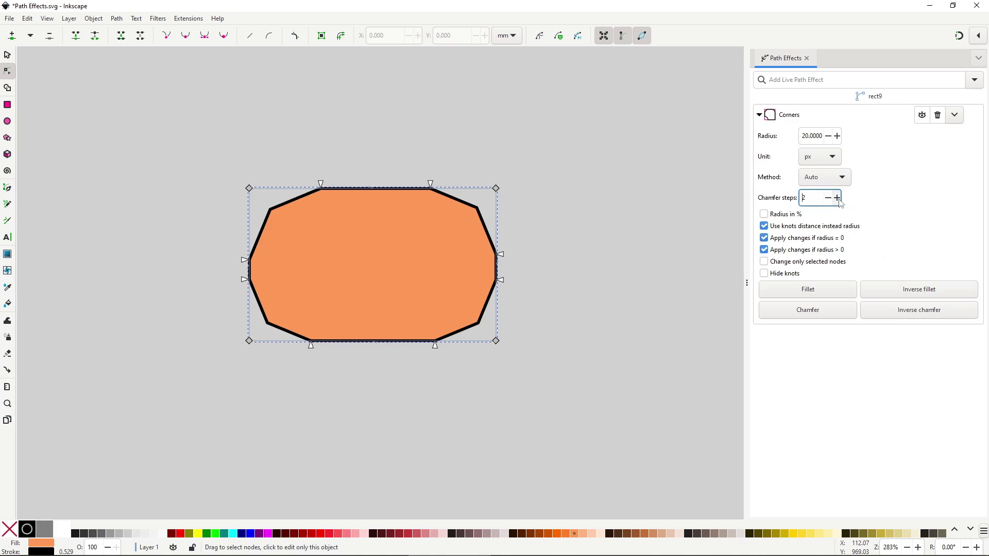
click(837, 198)
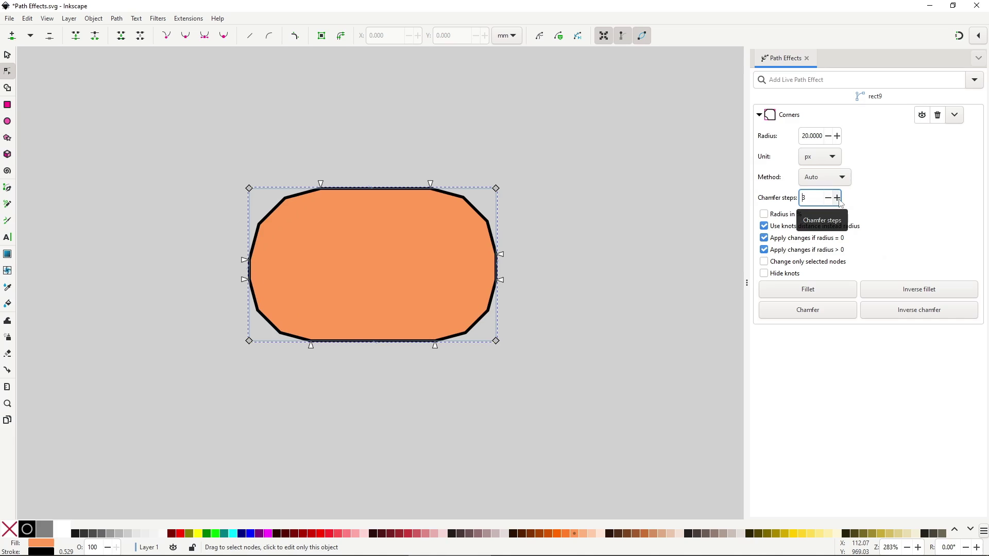
drag(500, 281, 501, 300)
drag(501, 254, 503, 227)
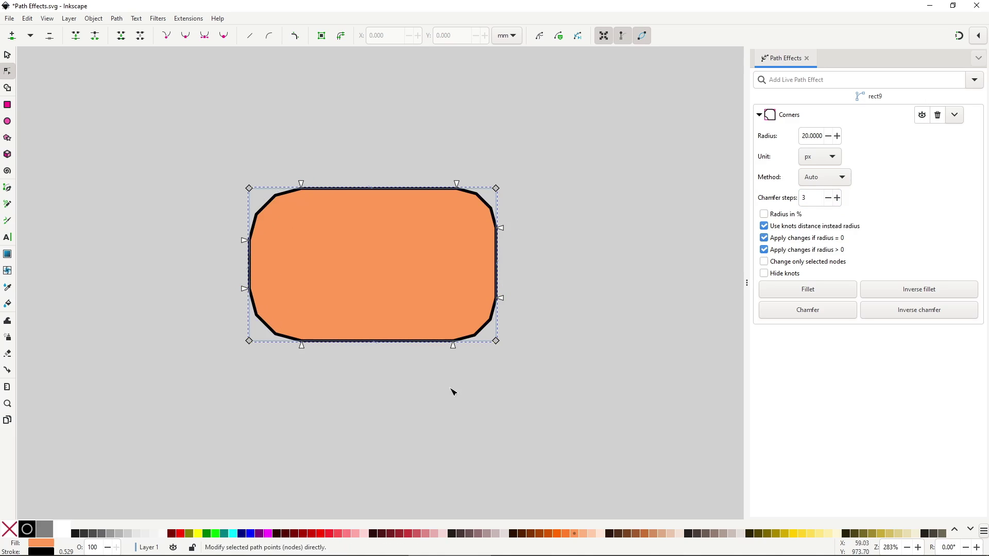
Turn the corners into inverse chamfers with 2 steps, enlarge them, and raise the chamfer steps to 3
click(829, 199)
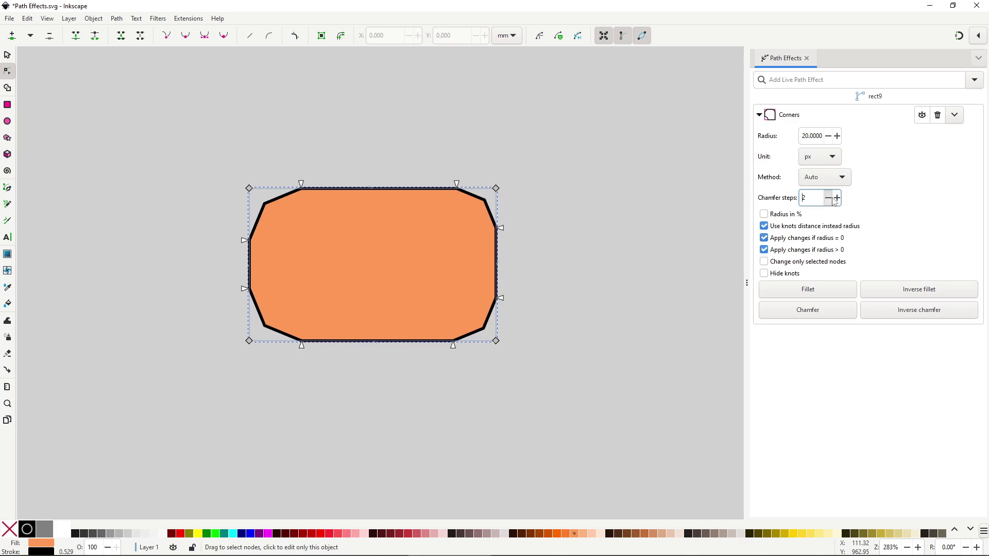
click(893, 317)
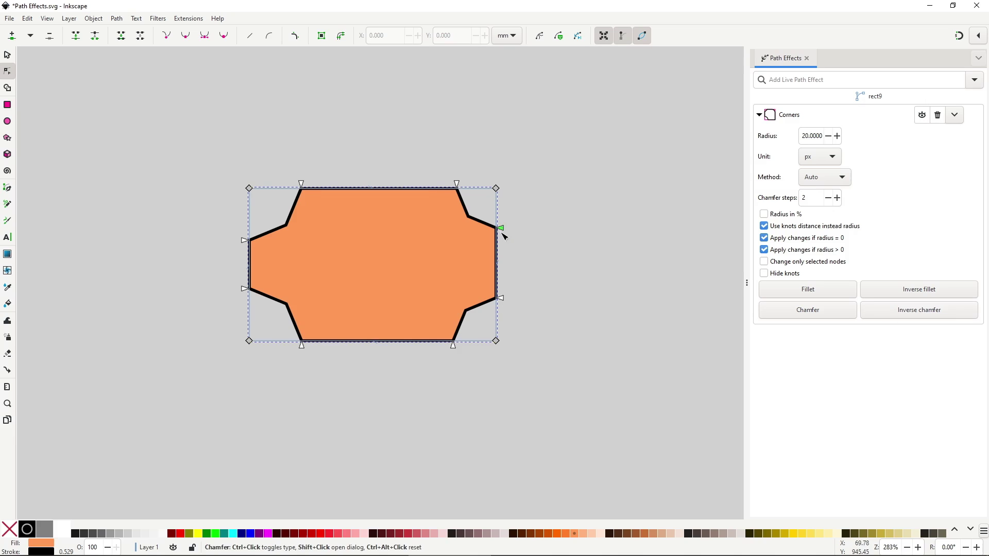
drag(505, 239, 503, 243)
drag(503, 298, 479, 295)
drag(304, 352, 309, 353)
drag(244, 241, 246, 245)
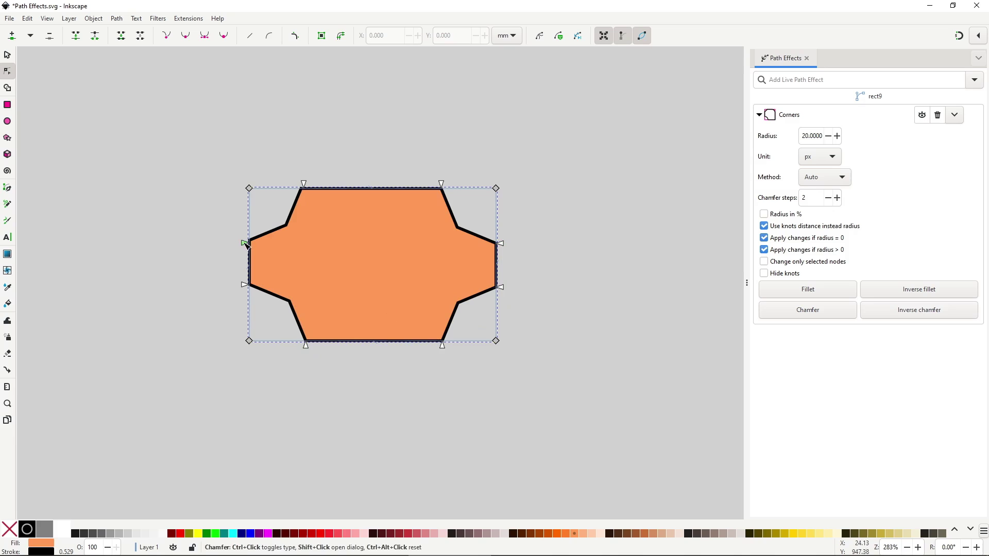
key(Up)
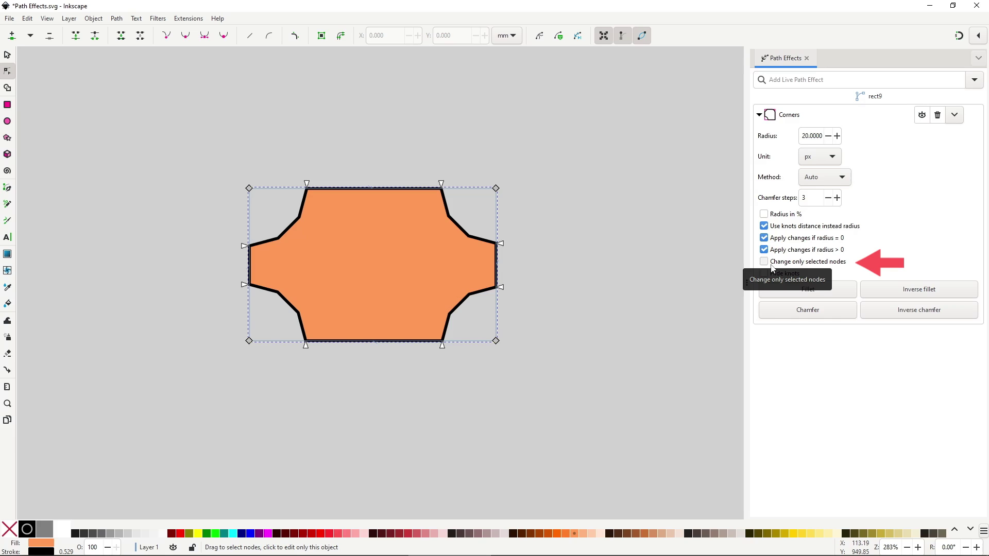
Restrict corner changes to selected nodes, fillet the rectangle's upper-left corner and chamfer its upper-right corner
click(764, 261)
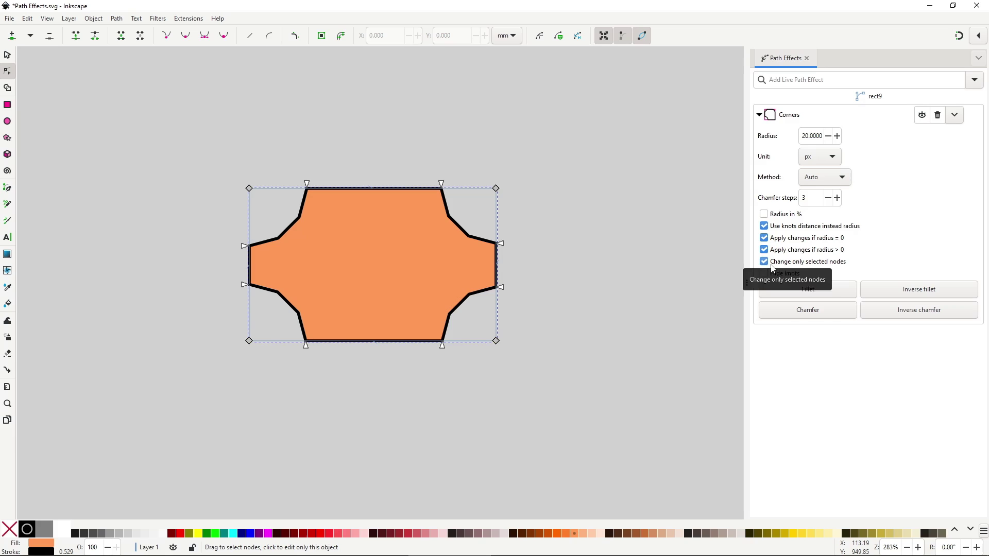
drag(222, 153, 309, 212)
click(807, 289)
drag(461, 159, 543, 243)
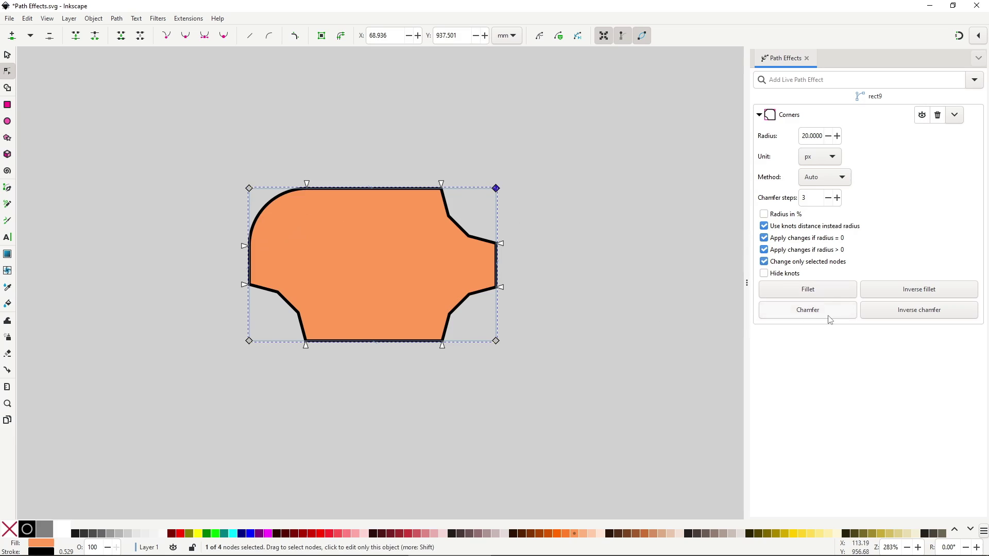
click(830, 311)
Reduce the lower-right corner to 1 chamfer step and apply an inverse fillet to the lower-left corner
drag(540, 353, 425, 395)
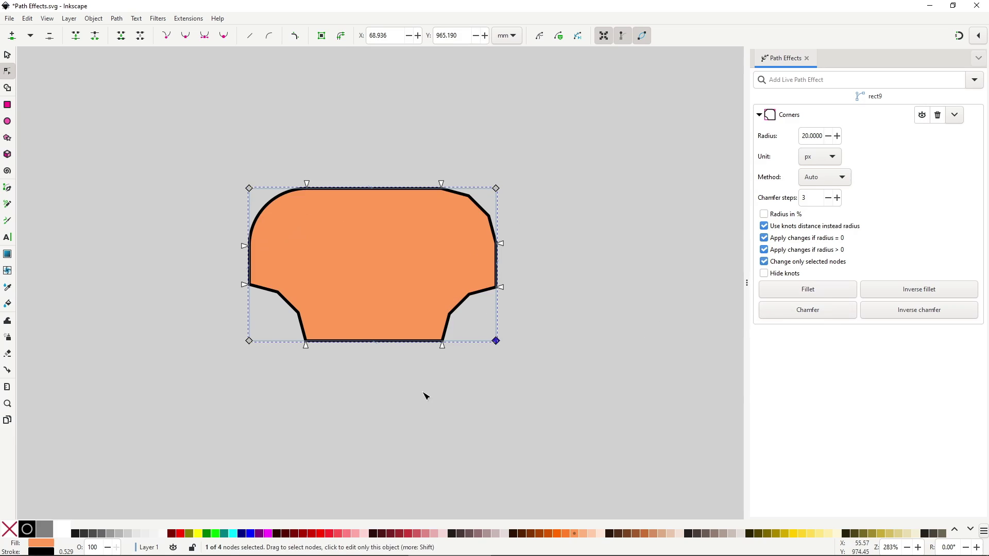
click(827, 197)
click(828, 197)
drag(195, 316, 280, 365)
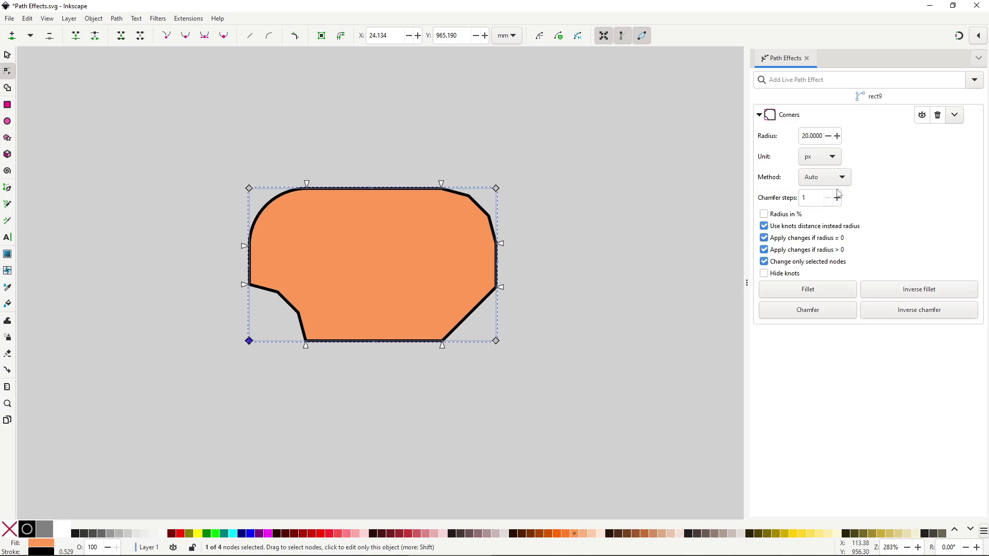
click(918, 288)
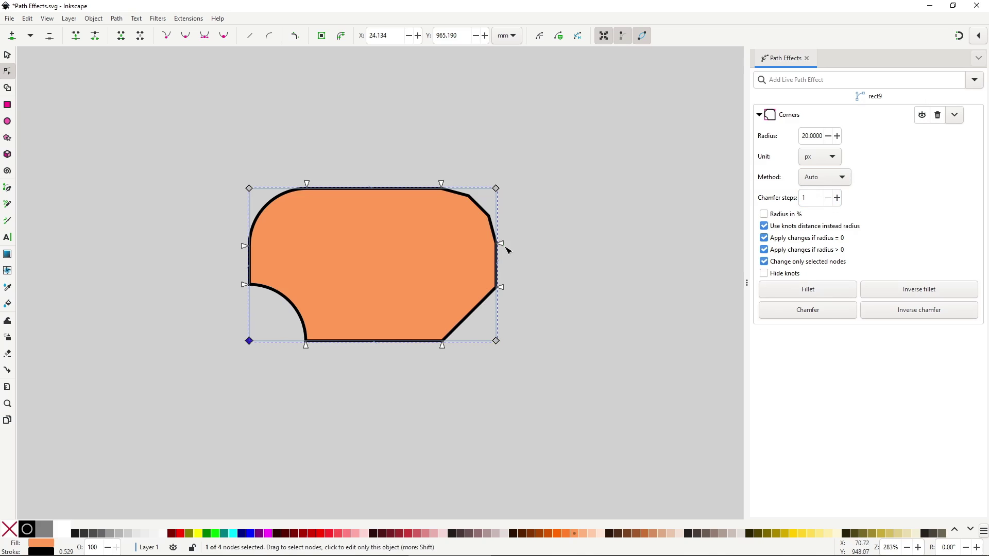
Resize the rectangle's corners individually: enlarge the upper-right chamfer and lower-left inverse fillet, and shrink the lower-right chamfer
drag(501, 245, 518, 300)
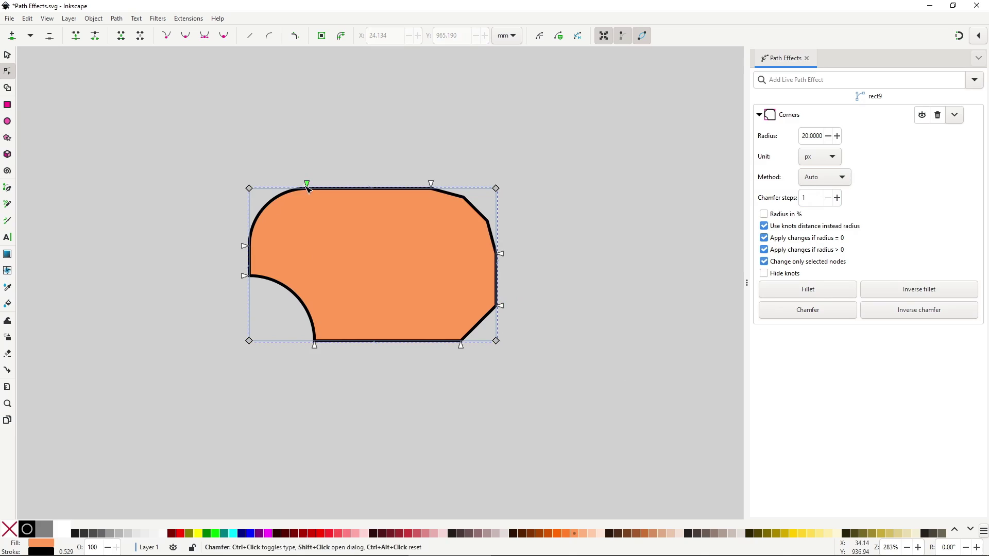
click(527, 421)
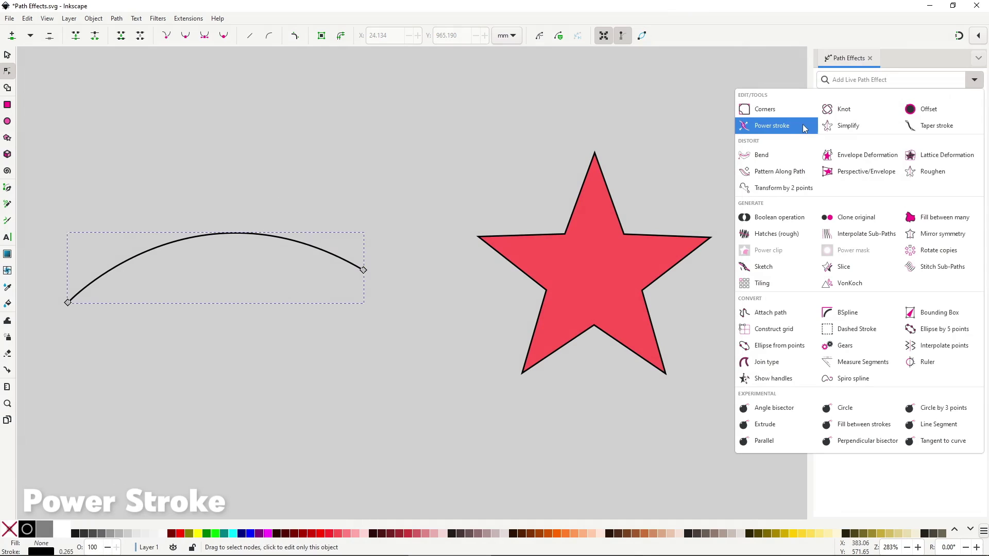
Apply the Power stroke effect to the curved line and move its three control points for a thick middle with tapered ends
click(771, 126)
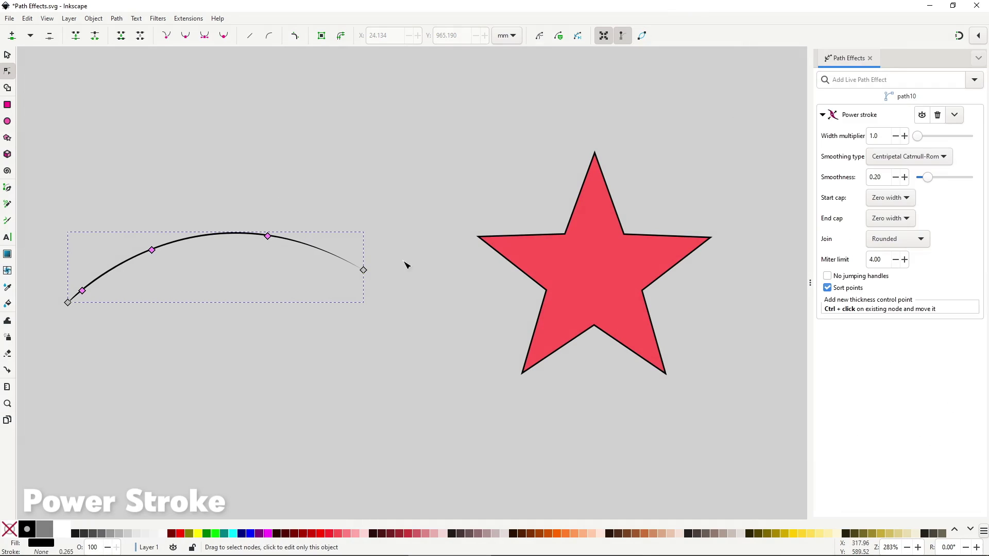
mouse_move(268, 235)
mouse_down()
mouse_move(236, 233)
mouse_move(340, 252)
mouse_up()
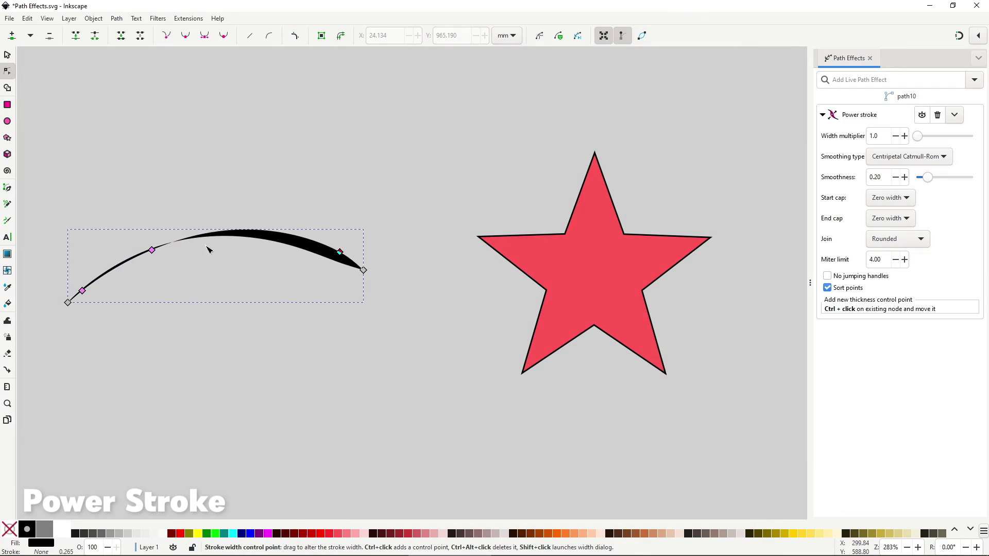
drag(152, 250, 156, 242)
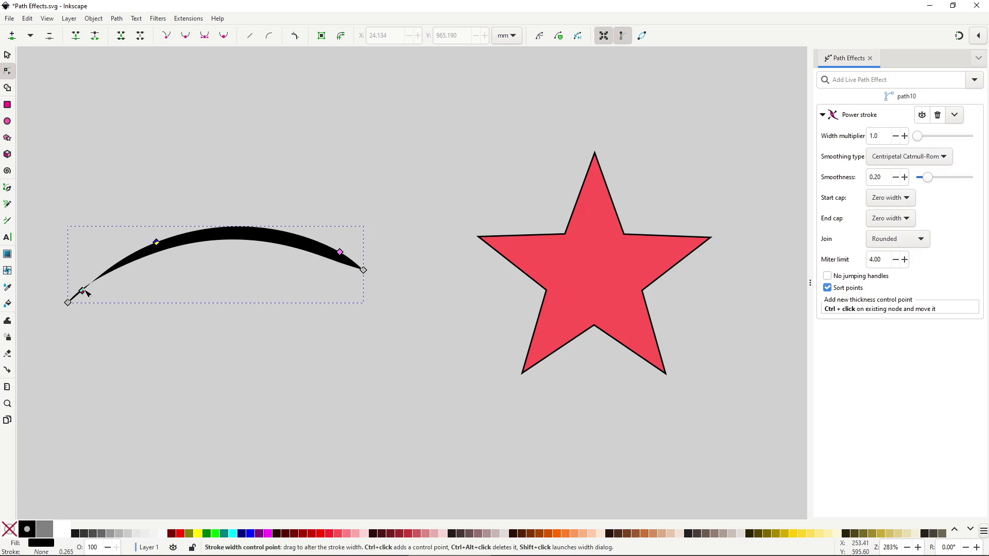
mouse_move(86, 293)
mouse_down()
mouse_move(74, 287)
mouse_move(82, 293)
mouse_up()
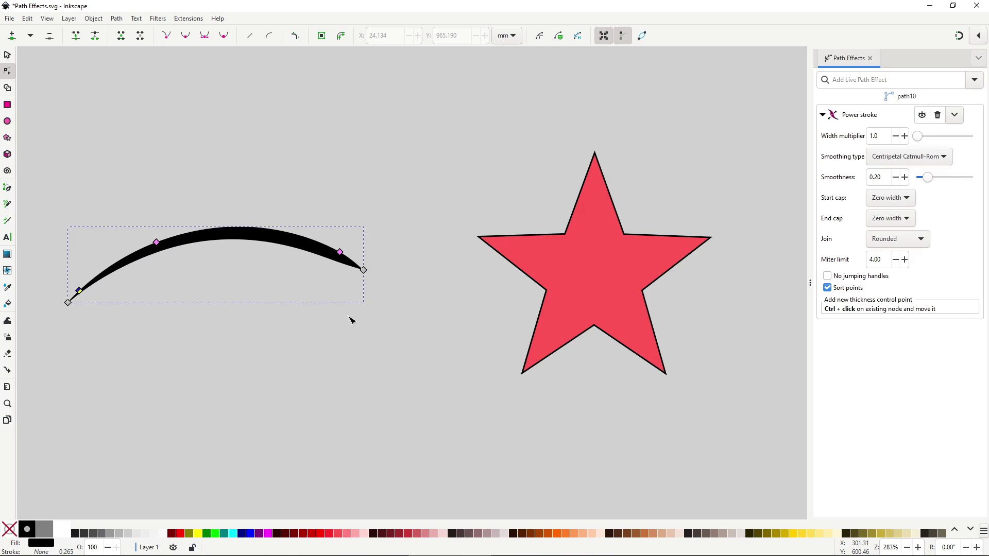
Apply the Power stroke effect to the red star and adjust its outline width with the control point near the inner corner
click(613, 265)
click(974, 79)
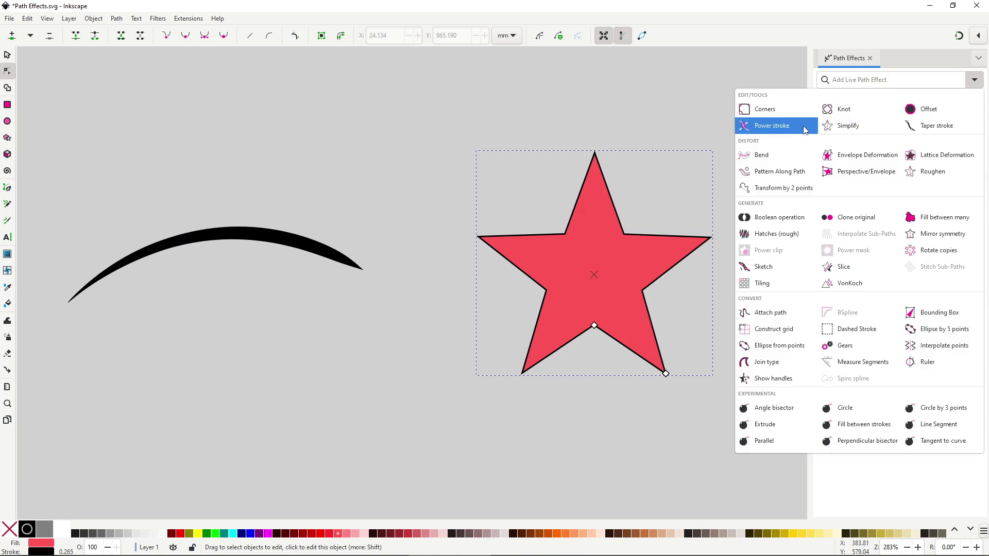
click(804, 129)
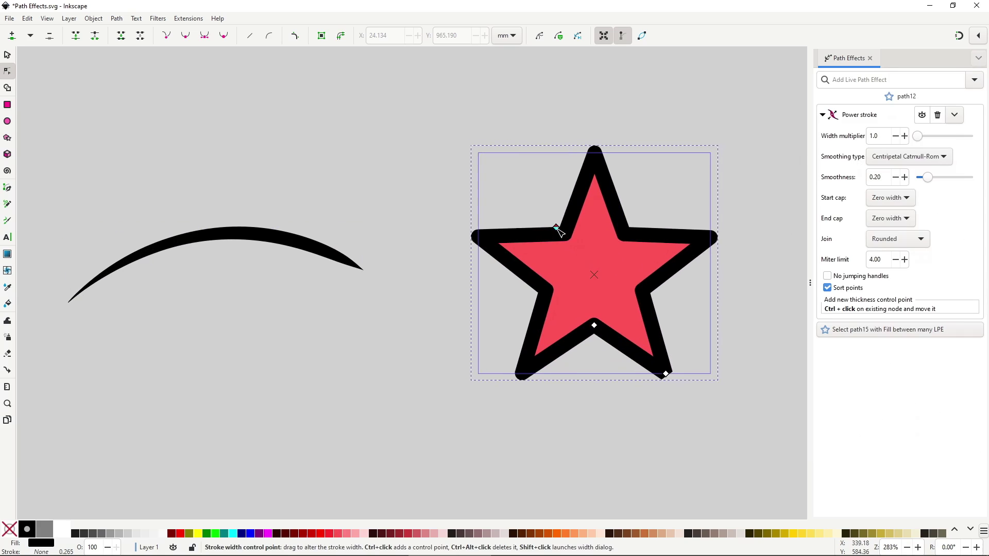
mouse_move(557, 229)
mouse_down()
mouse_move(547, 227)
mouse_move(562, 236)
mouse_up()
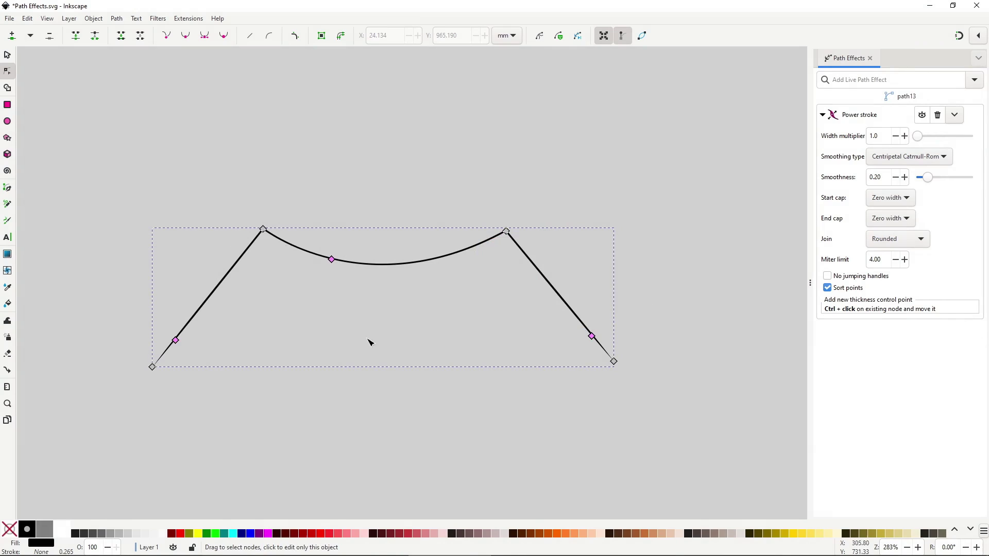
Thicken the three-segment open path by moving its three stroke width control points away from the line
drag(176, 339, 184, 346)
drag(331, 259, 334, 265)
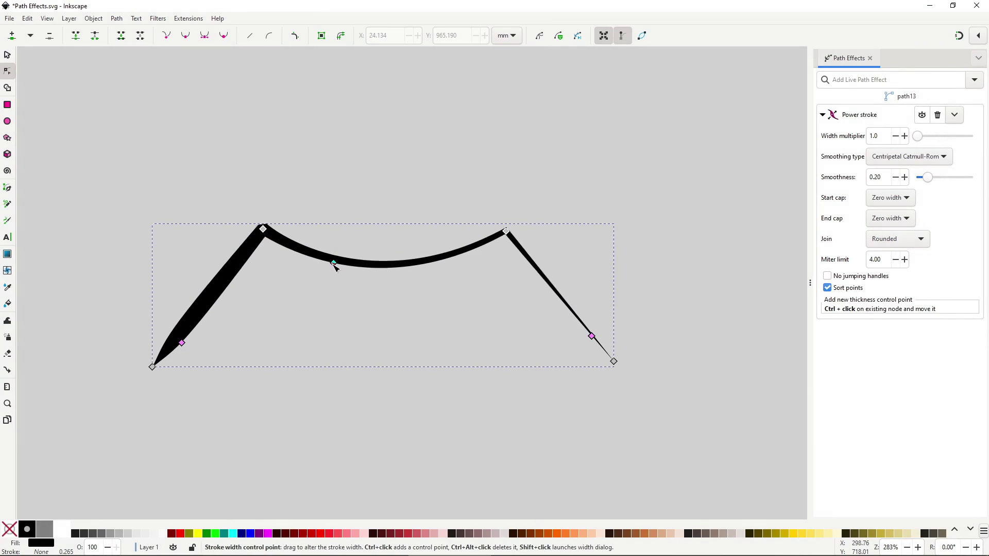
drag(591, 336, 583, 340)
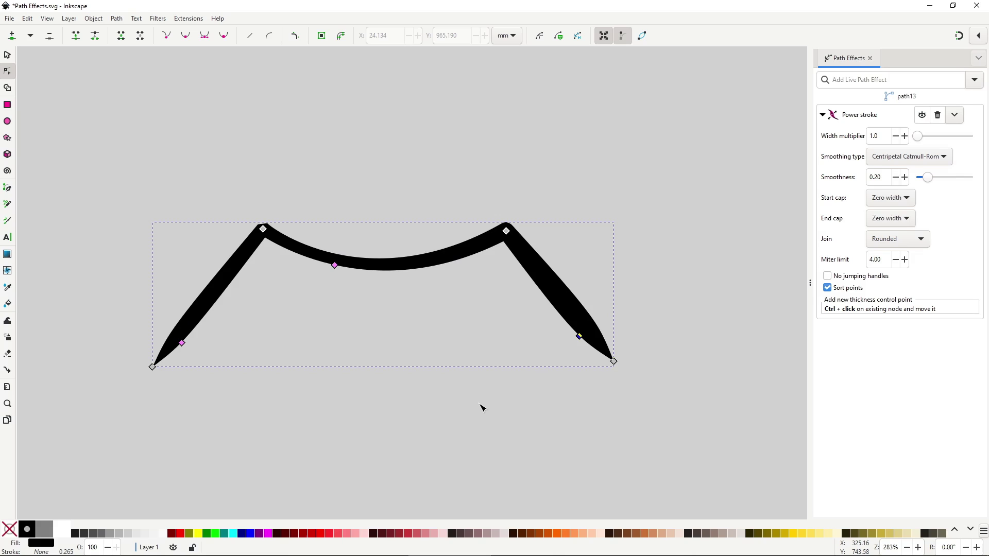
Add extra width control points along all three segments and offset them to vary the stroke thickness
mouse_move(182, 343)
mouse_down()
mouse_move(202, 333)
mouse_move(209, 315)
mouse_up()
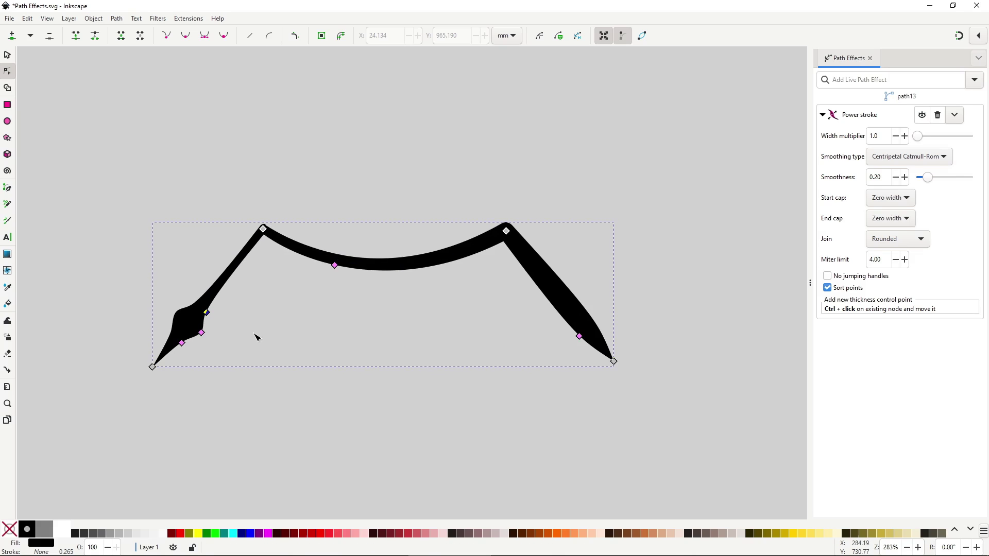
drag(578, 335, 313, 276)
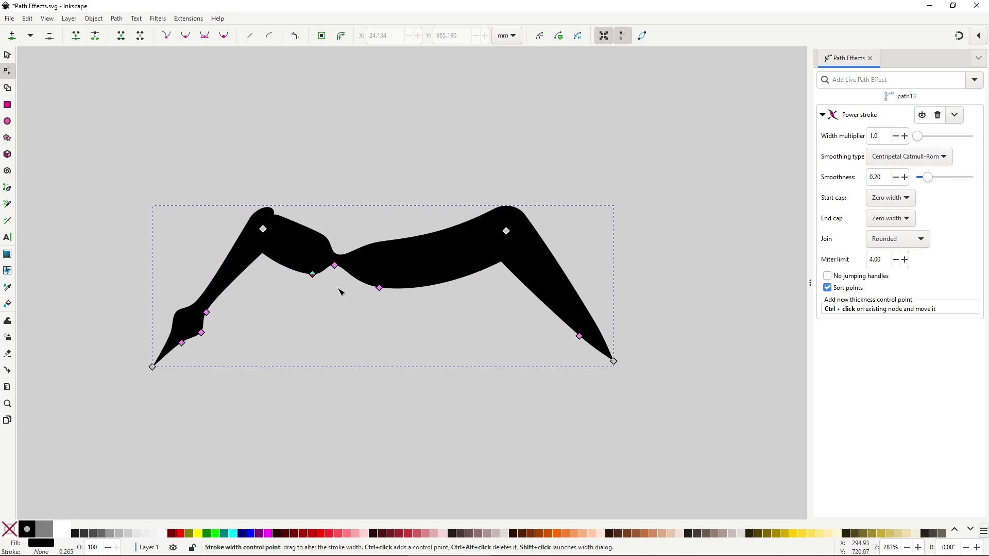
drag(579, 336, 517, 261)
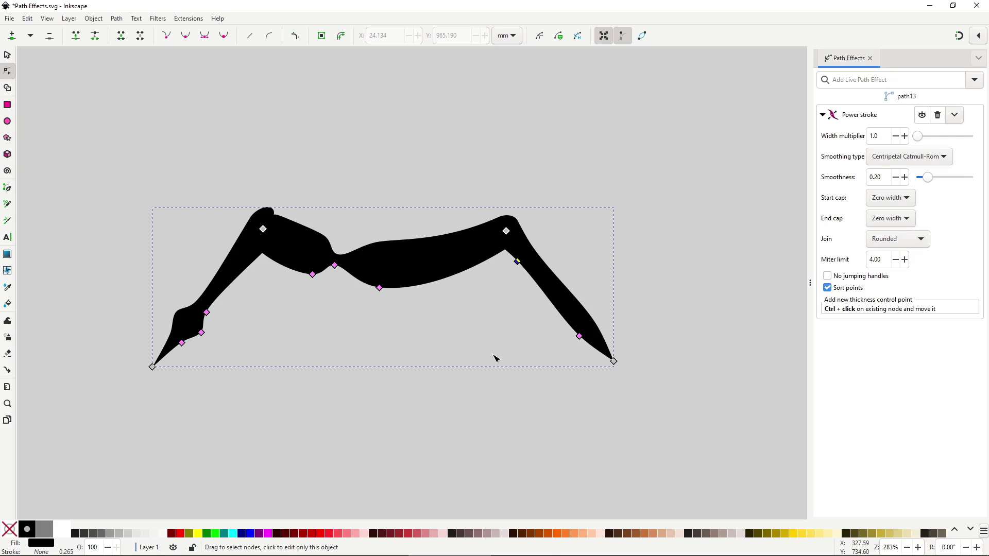
Bend the path's middle segment upward into an arch and curve both outer segments inward
click(404, 264)
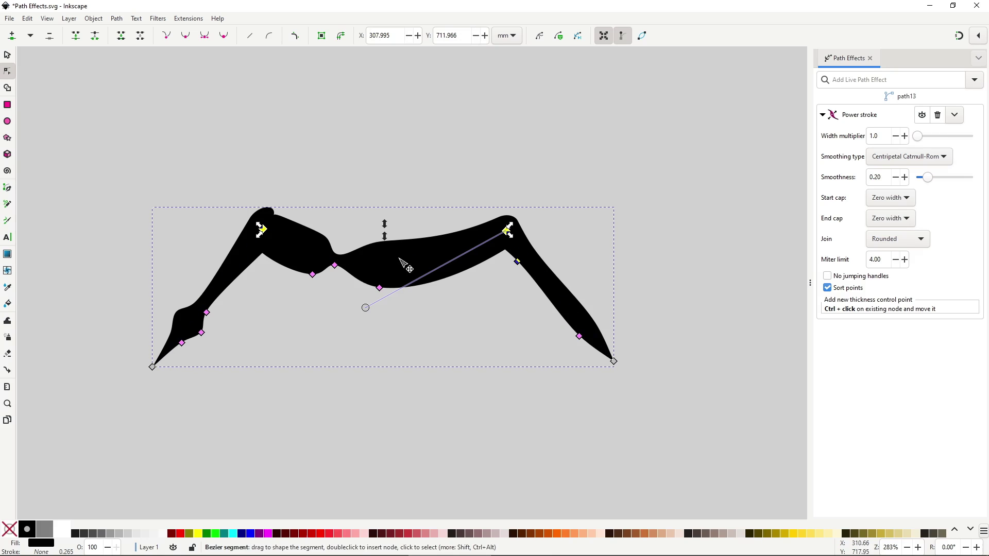
mouse_move(404, 265)
mouse_down()
mouse_move(412, 161)
mouse_move(406, 316)
mouse_move(412, 175)
mouse_up()
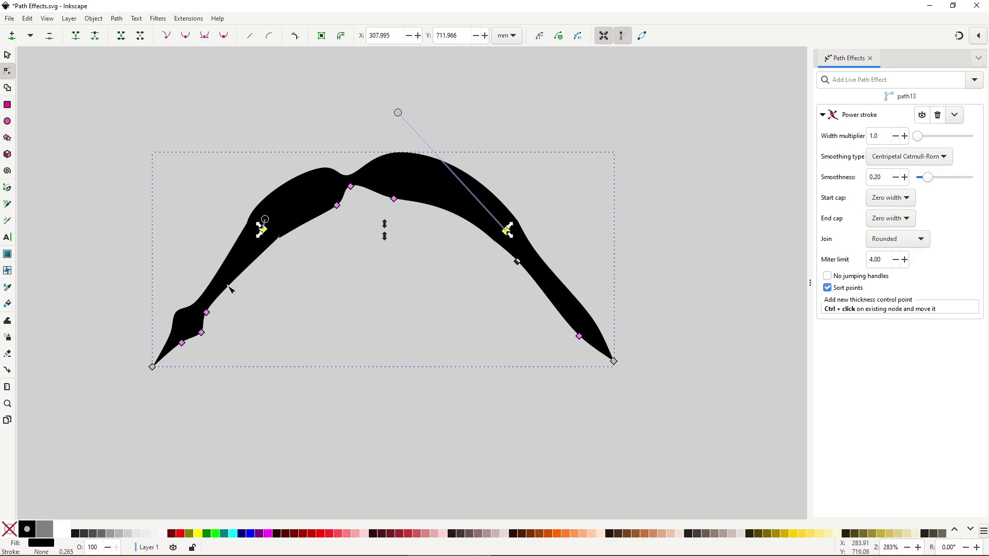
mouse_move(230, 289)
mouse_down()
mouse_move(261, 312)
mouse_move(265, 304)
mouse_up()
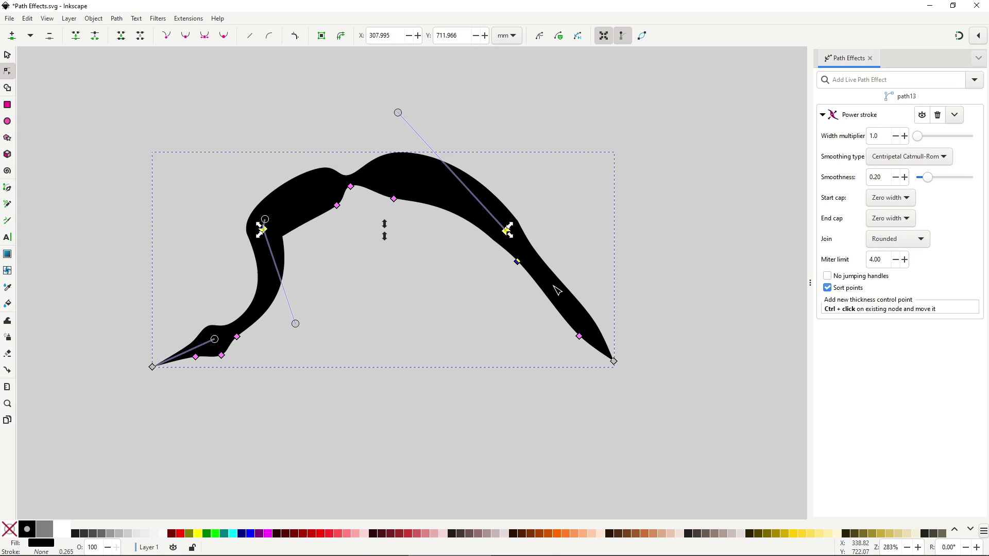
drag(556, 289, 527, 315)
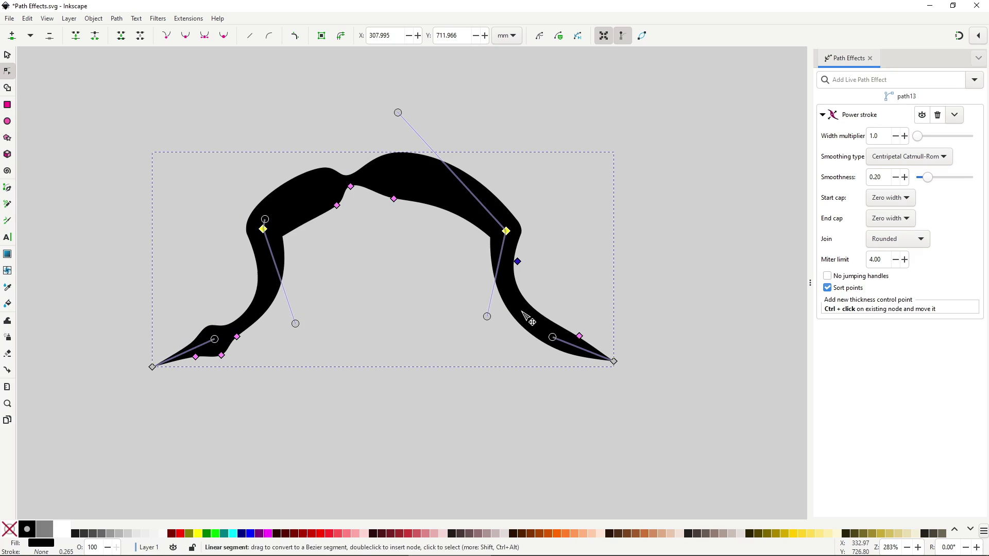
Insert a node on the arch, raise it to a peak as a corner node, and reshape the curves with the neighbouring handles
double_click(424, 177)
drag(424, 176, 443, 112)
click(166, 36)
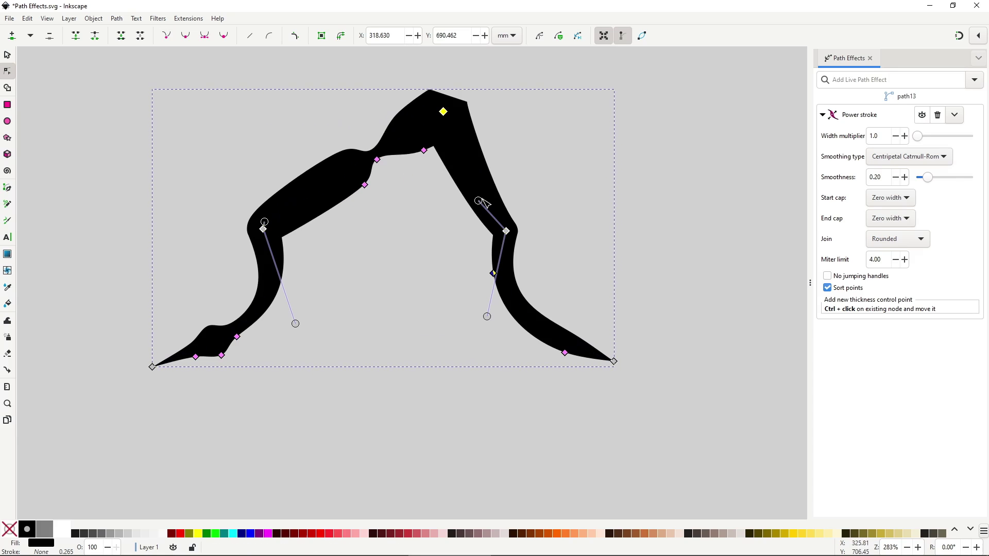
drag(478, 201, 454, 222)
drag(264, 222, 339, 222)
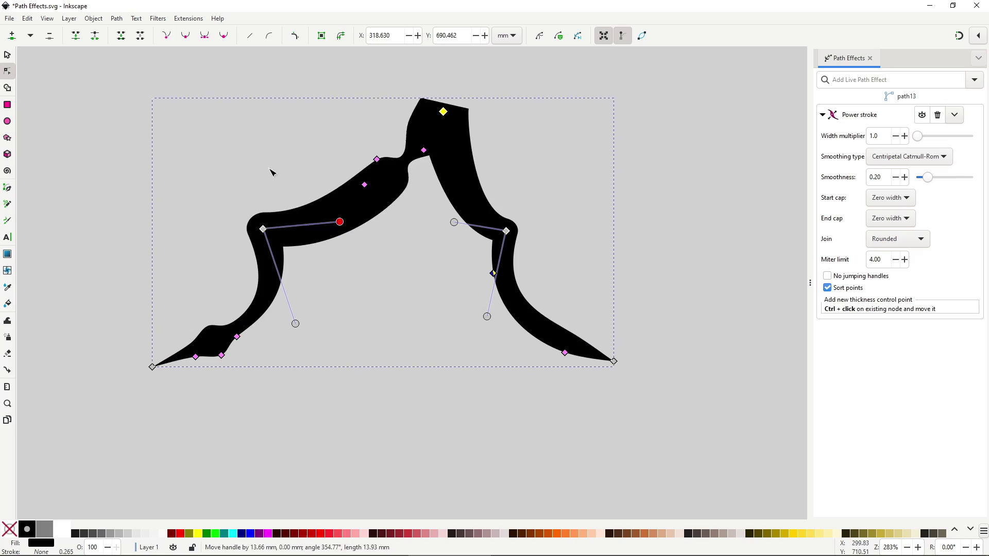
drag(272, 172, 260, 136)
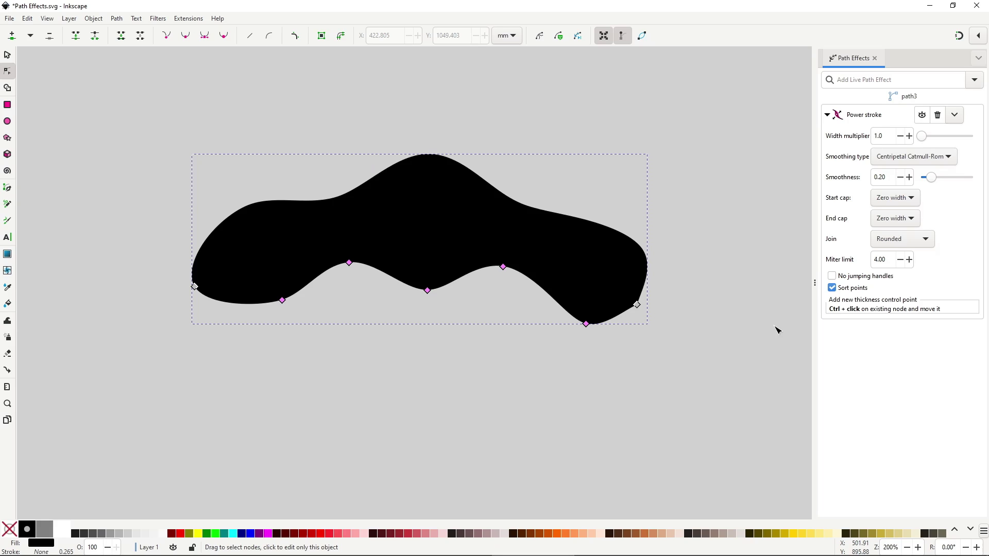
Show the outline of the underlying path, bend the curve upward, insert a node on its right half and reposition it
click(641, 36)
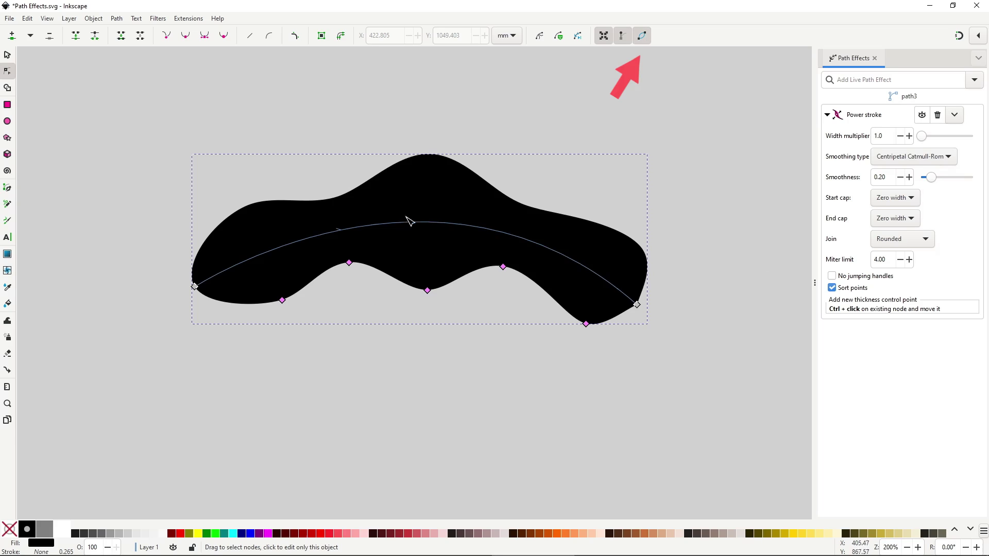
mouse_move(439, 224)
mouse_down()
mouse_move(425, 352)
mouse_move(458, 150)
mouse_move(448, 366)
mouse_move(442, 172)
mouse_up()
double_click(433, 360)
double_click(535, 247)
drag(535, 247, 485, 335)
drag(441, 172, 367, 124)
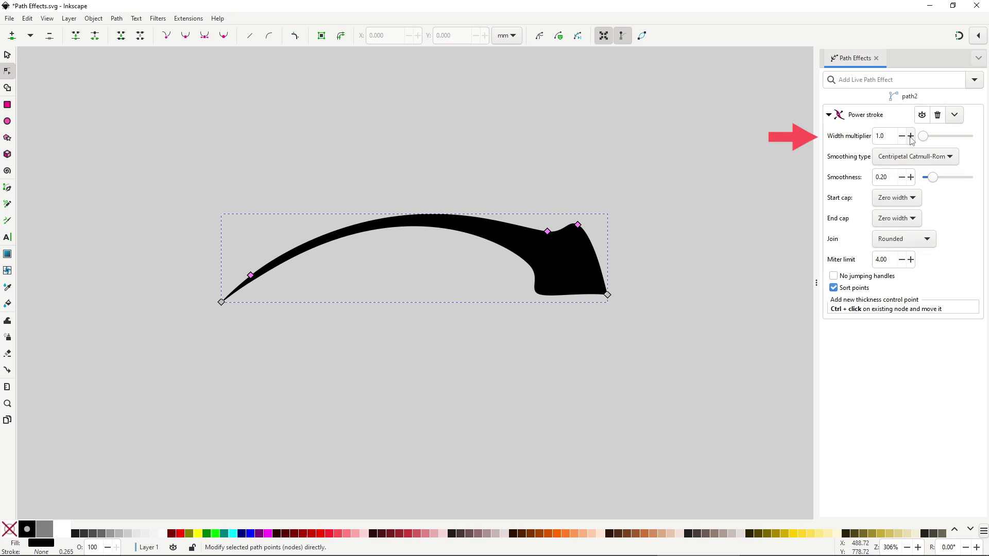
Try the Power stroke width multiplier at 1.7 and at 0.1
click(910, 136)
click(910, 136)
click(910, 135)
click(902, 136)
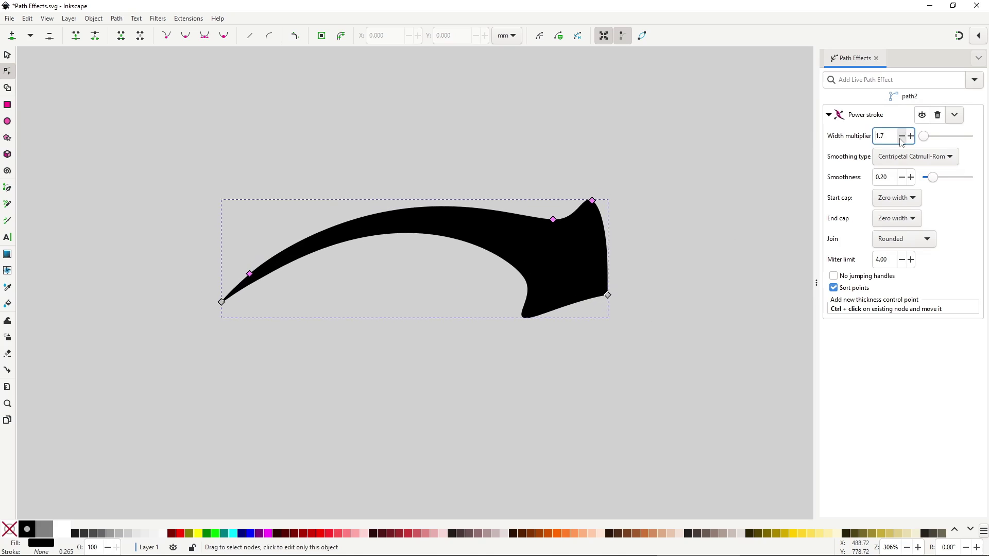
click(901, 137)
click(901, 136)
click(901, 137)
click(901, 137)
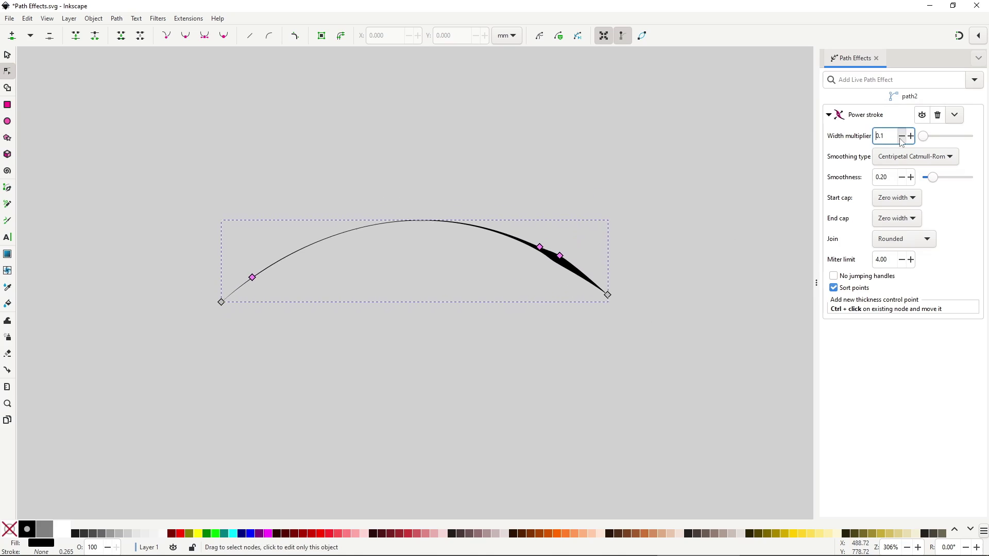
Set the Power stroke width multiplier to 1.3
click(910, 137)
click(911, 137)
click(910, 137)
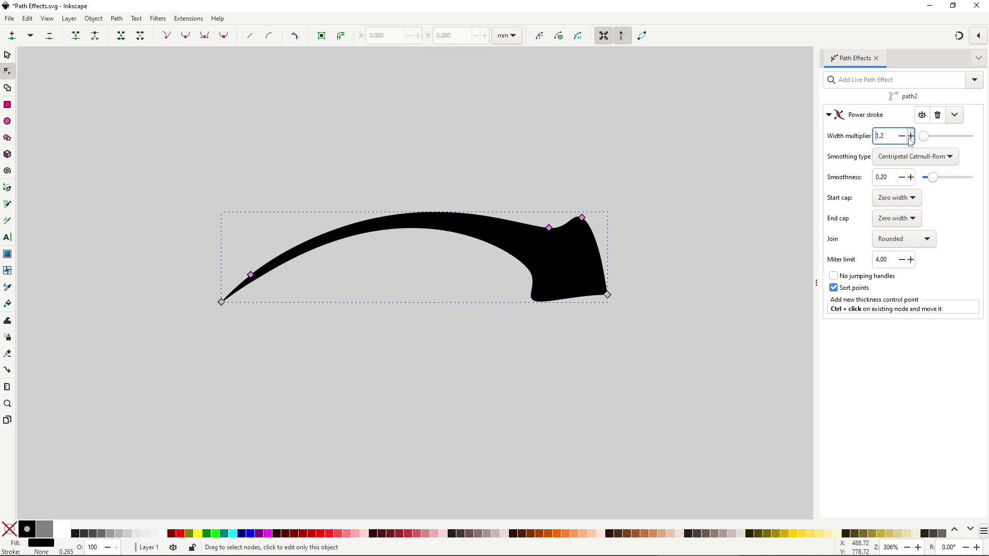
click(911, 137)
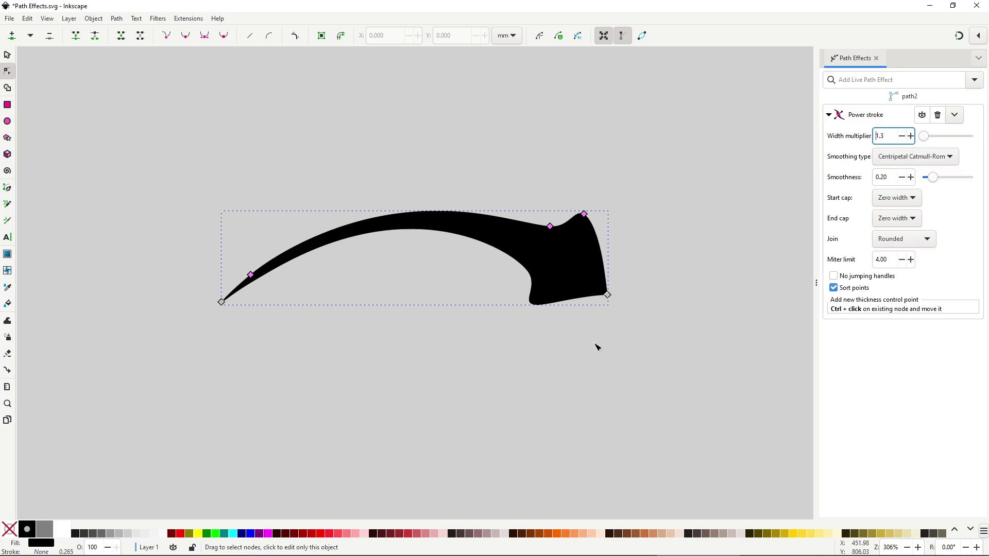
Change the power-stroked shape's fill to a flat orange-red, f75325ff
key(ctrl+shift+f)
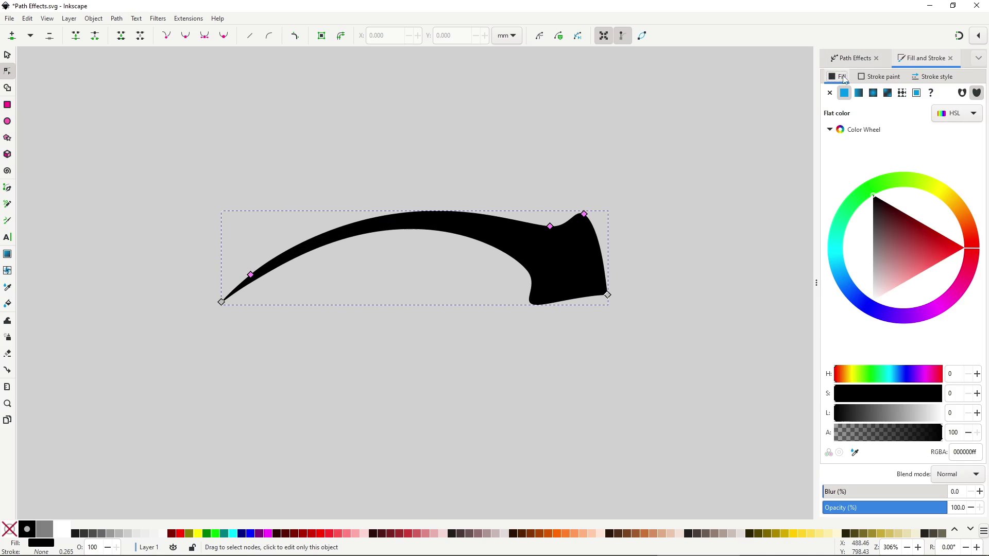
click(947, 253)
drag(973, 249, 966, 204)
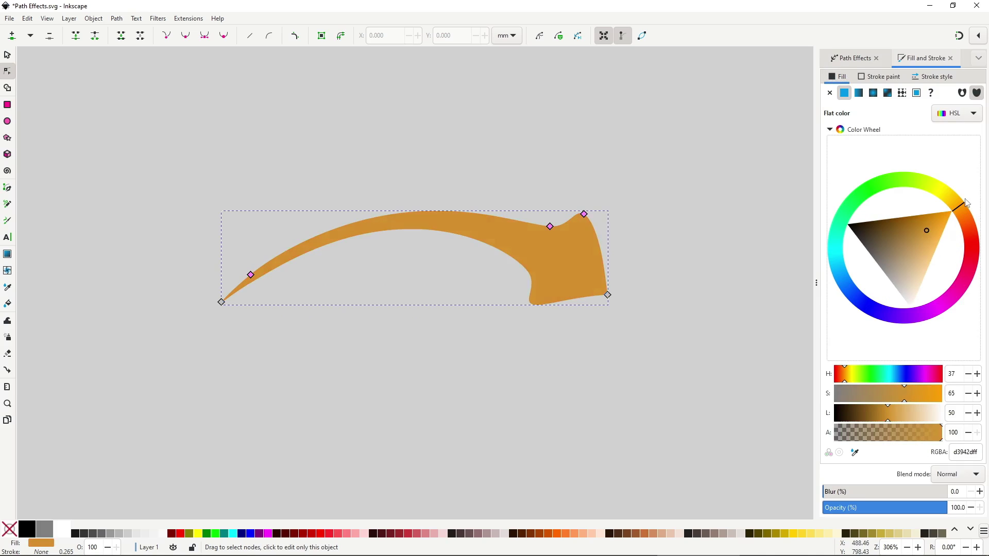
drag(930, 242, 974, 234)
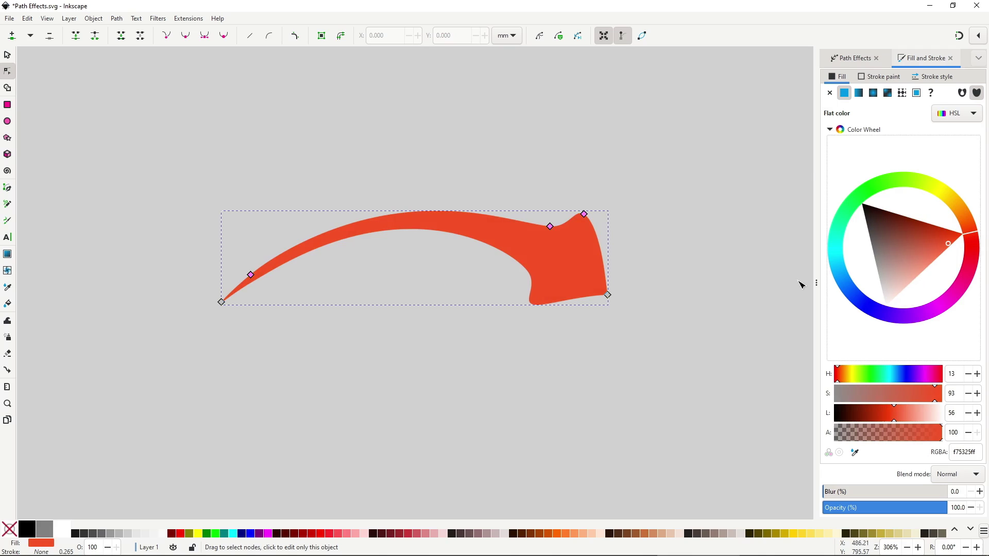
Give the shape a flat dark red stroke paint, 763535ff
click(881, 76)
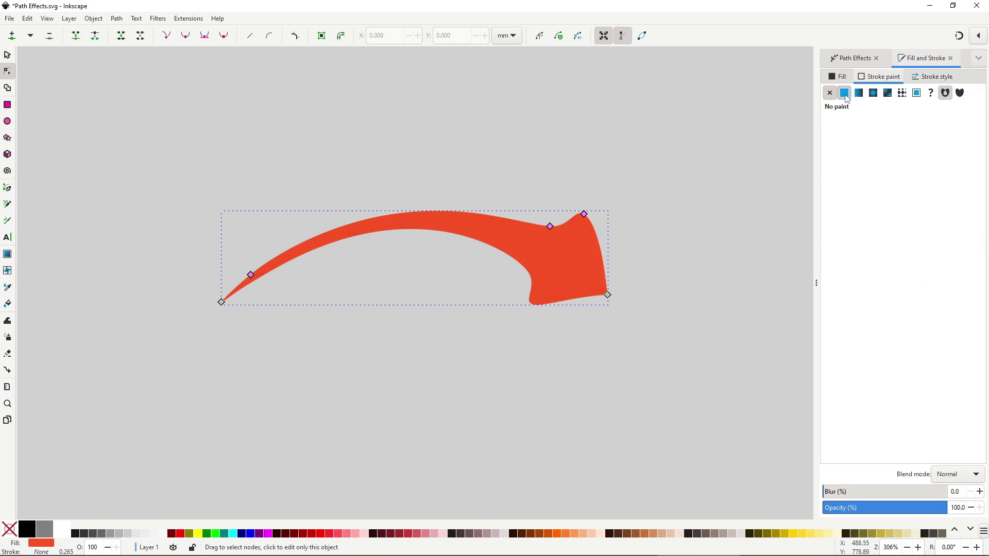
click(845, 93)
click(896, 230)
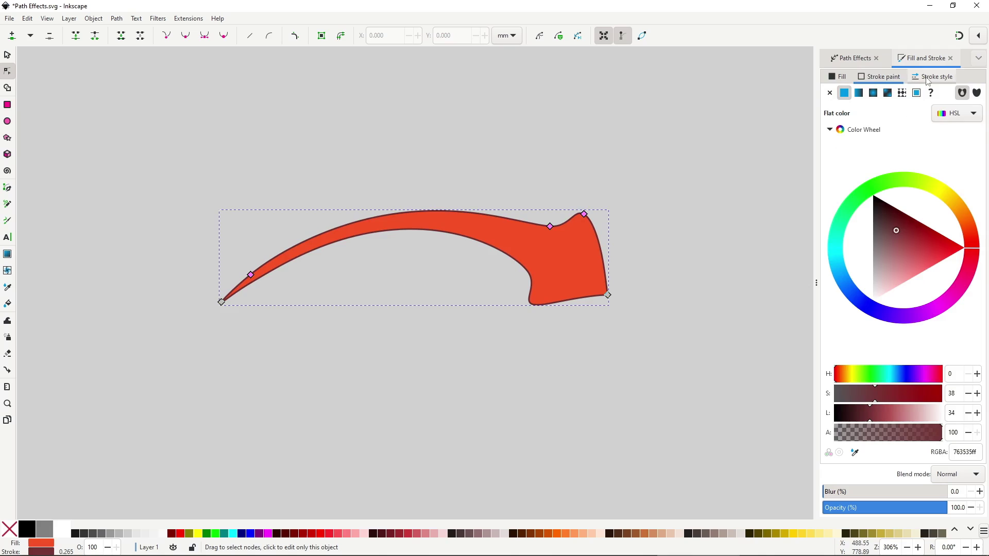
Switch the stroke width unit to px and set the stroke width to 5 px
click(930, 76)
click(919, 96)
click(919, 109)
double_click(854, 103)
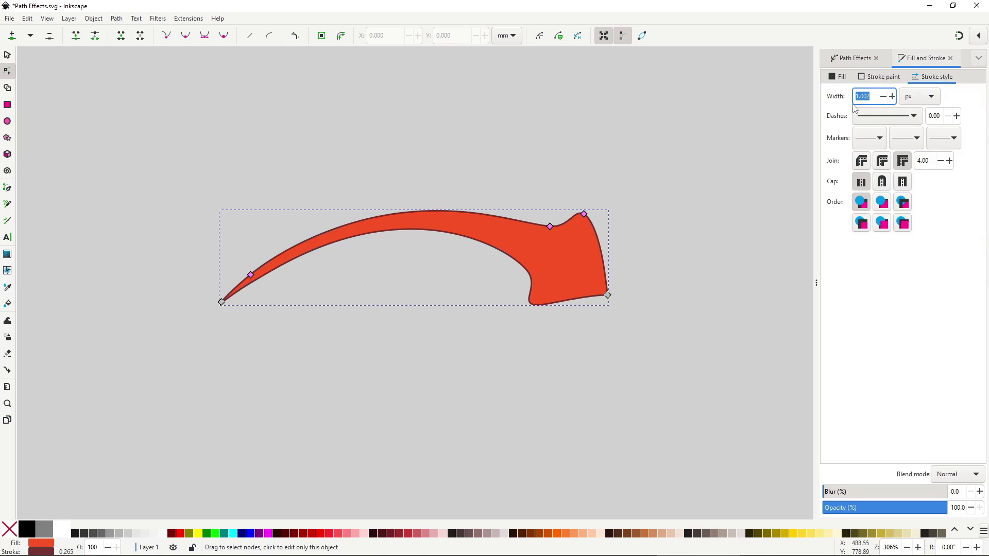
text(5)
key(Return)
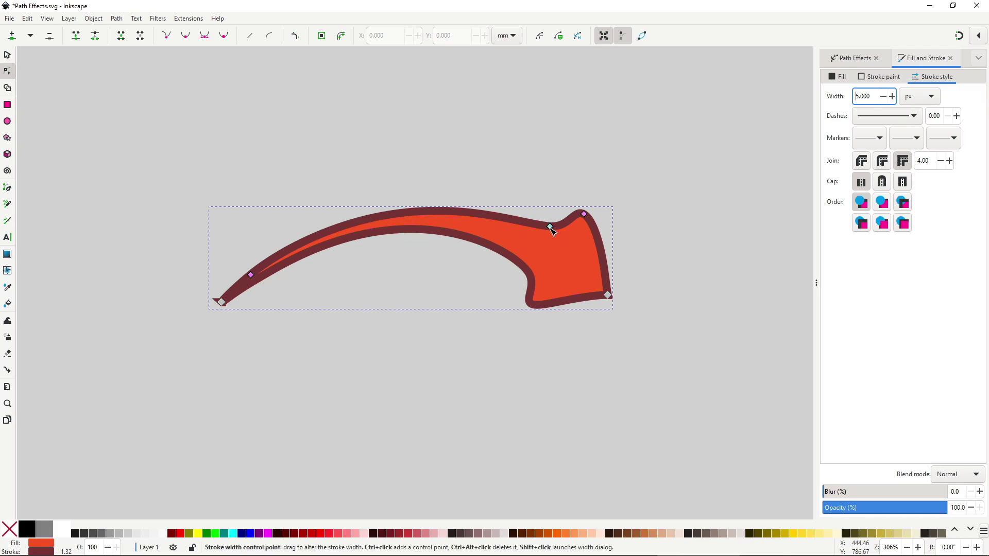
Adjust the outlined shape's thickness by moving the width control points near its left end and at the notch
drag(550, 227, 540, 232)
drag(250, 274, 246, 275)
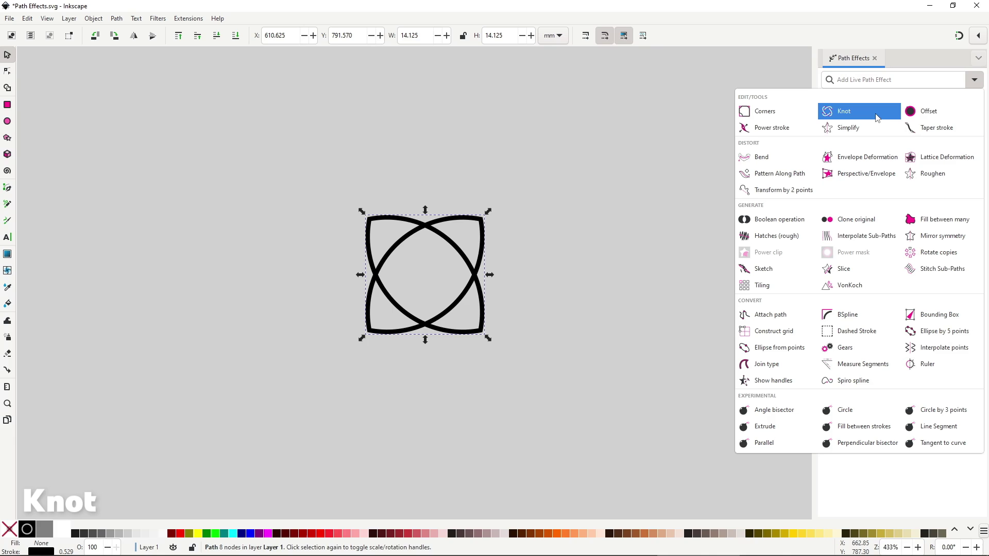
Apply the Knot effect to the interlaced four-pointed path and to the open looping curve
click(877, 118)
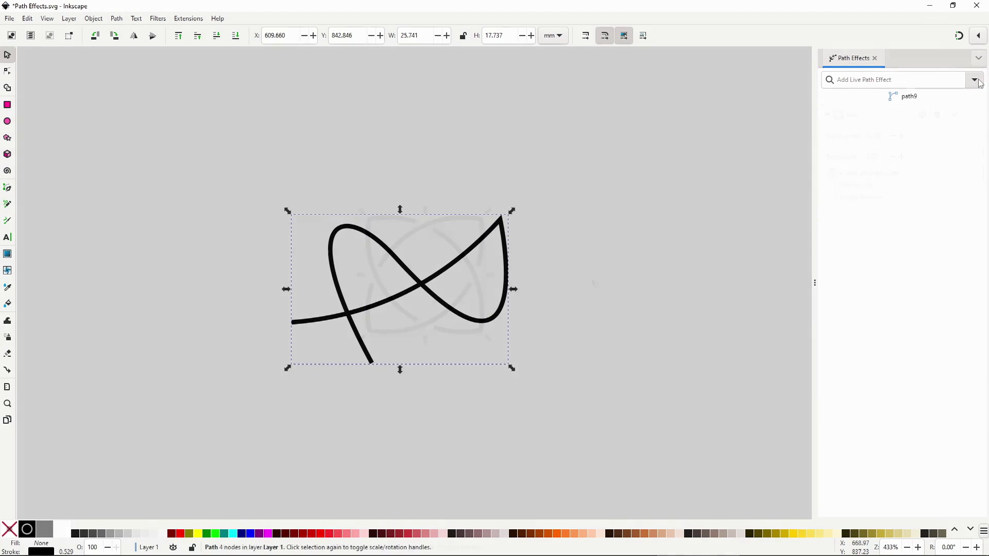
click(974, 79)
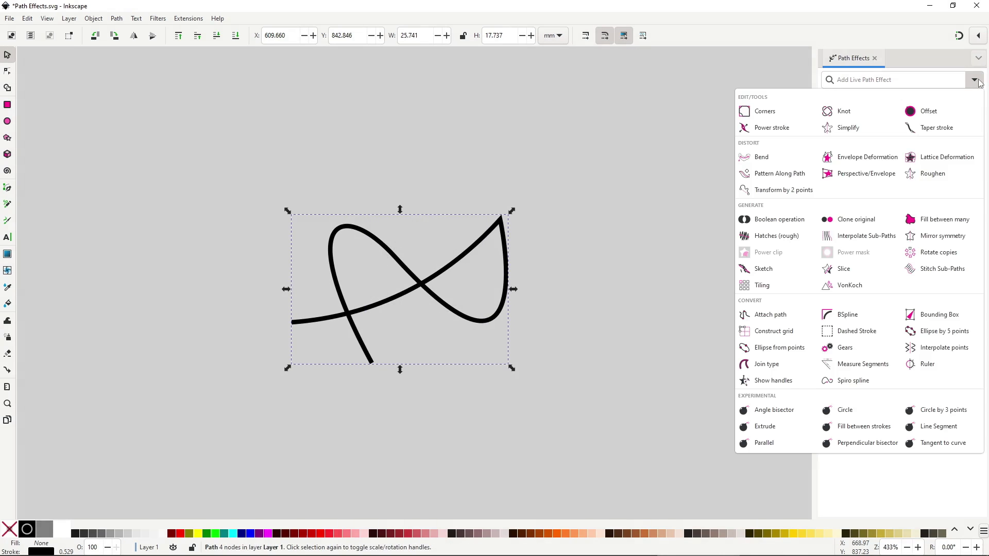
click(872, 116)
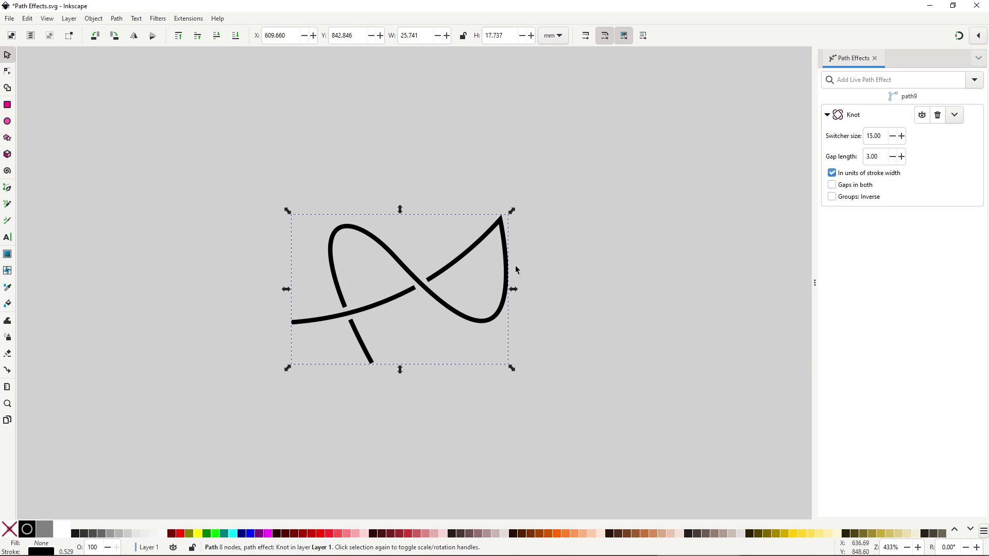
Reshape the open knotted curve by repositioning its end nodes, middle node and curve handles so that its crossings shift
key(n)
mouse_move(372, 364)
mouse_down()
mouse_move(378, 354)
mouse_move(380, 366)
mouse_up()
drag(300, 216, 286, 244)
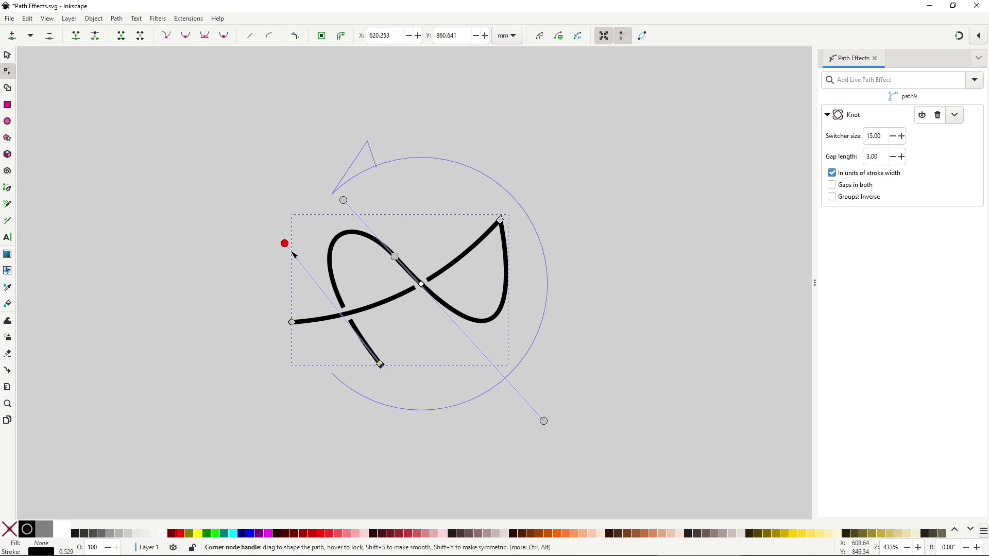
drag(395, 256, 430, 232)
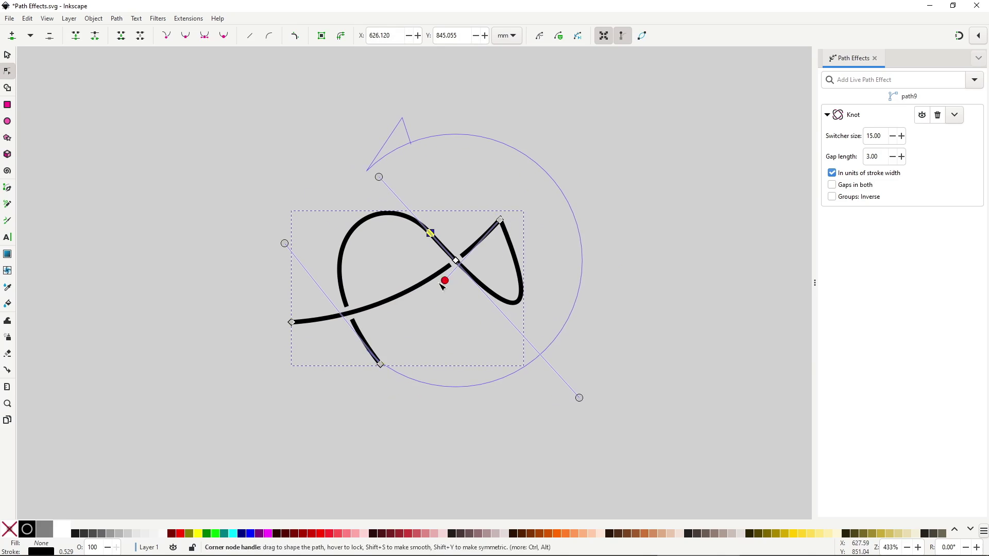
drag(444, 281, 450, 334)
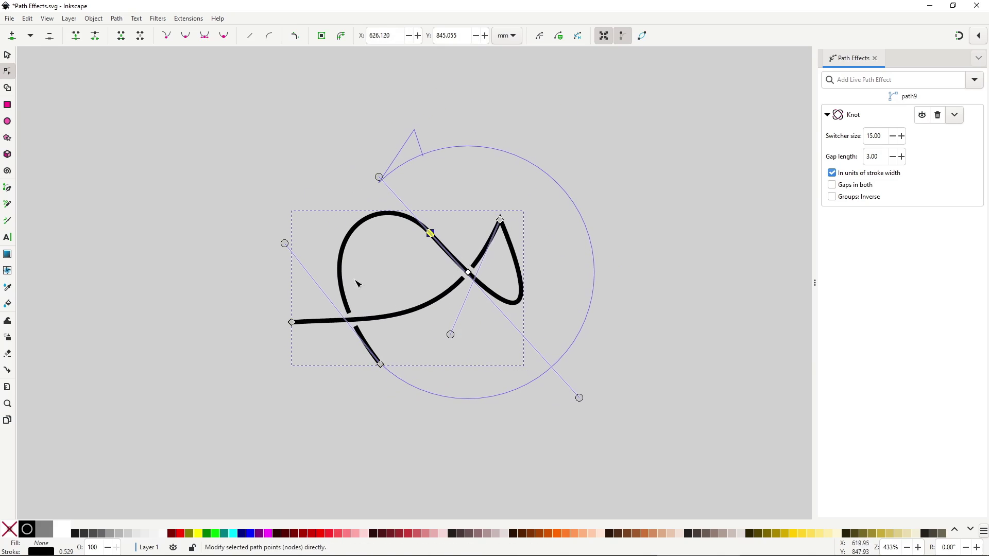
drag(291, 322, 307, 303)
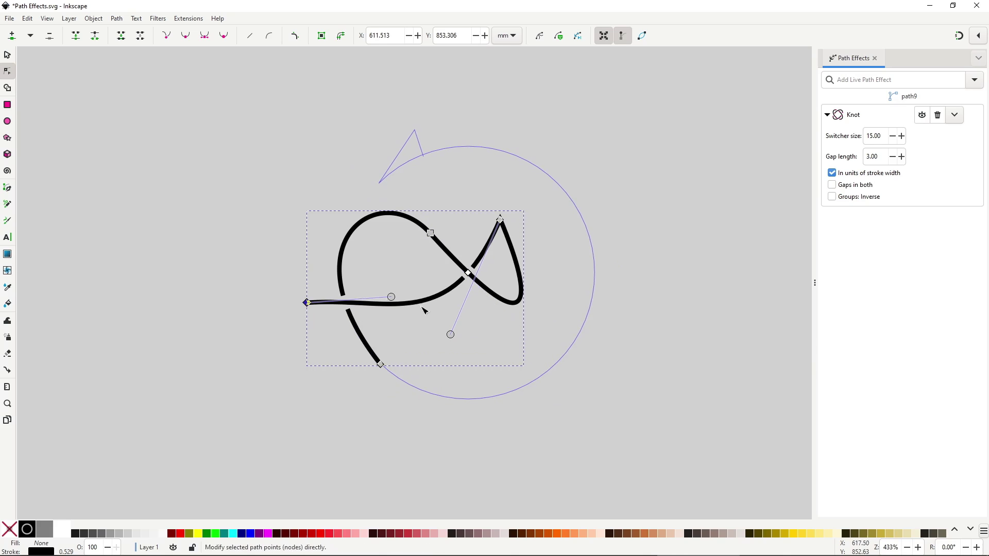
drag(391, 296, 422, 387)
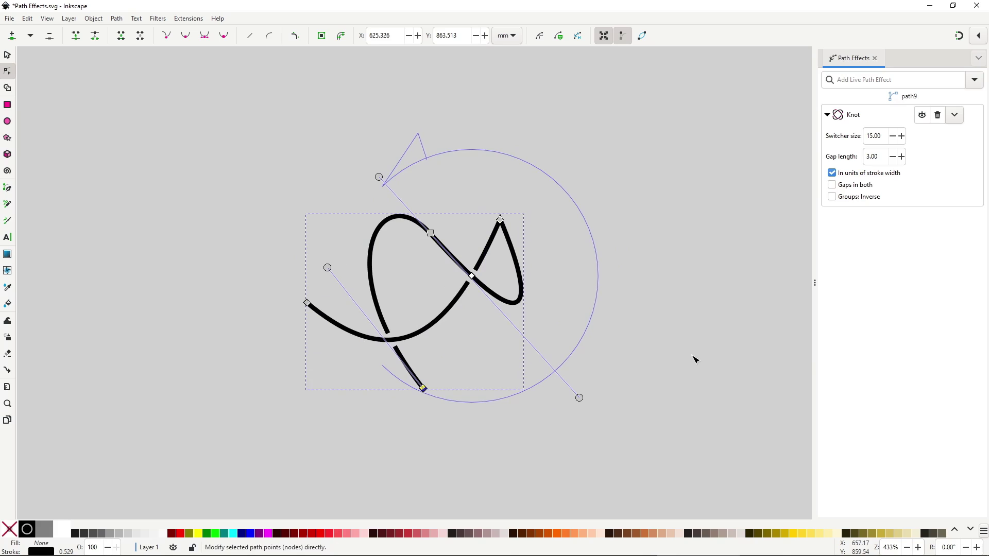
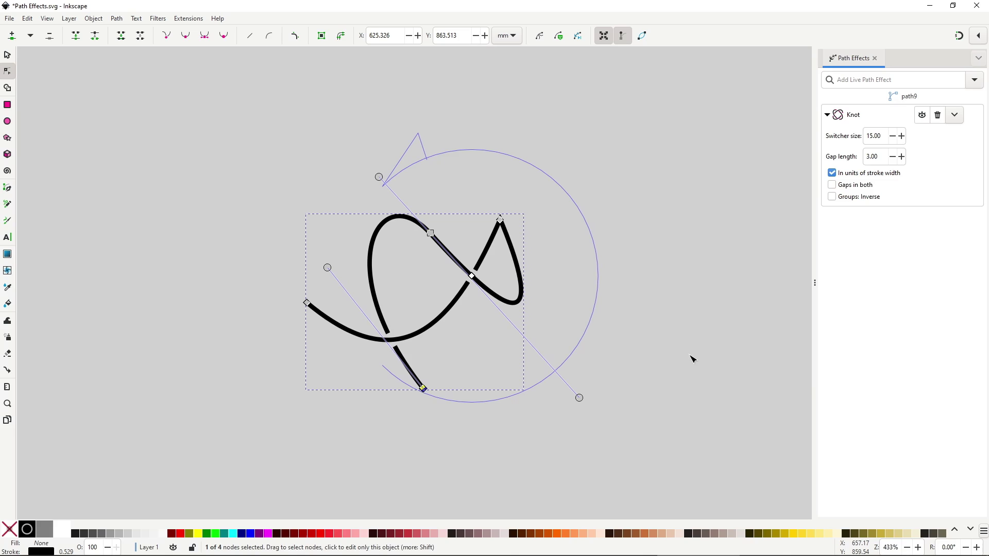
Cycle the over, under and no-gap states of the open curve's crossing near its pointed end
click(472, 277)
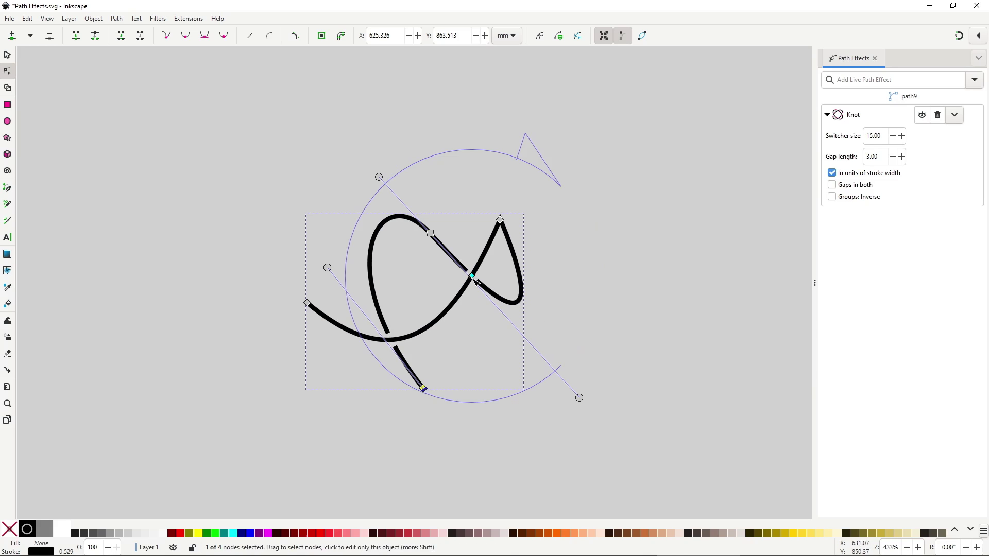
click(472, 277)
click(472, 277)
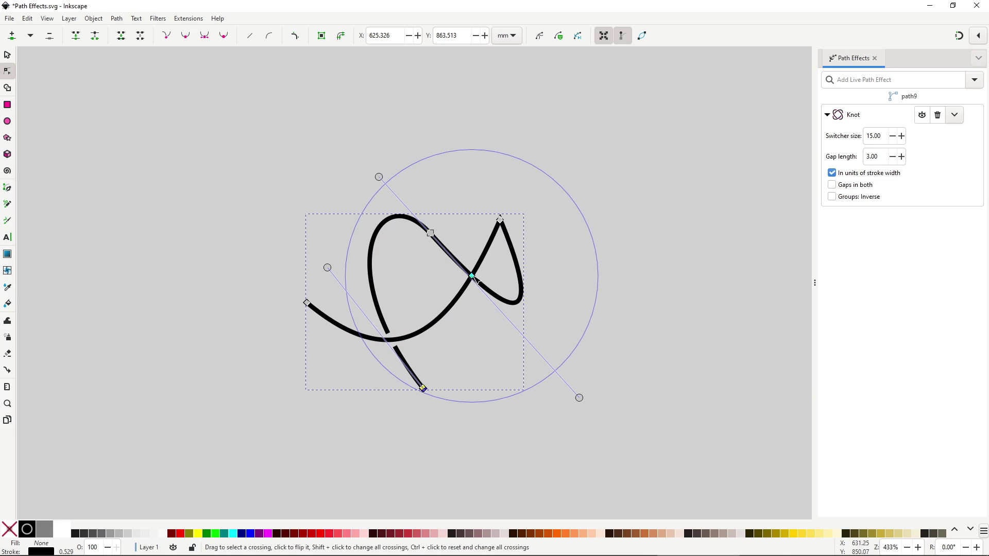
click(472, 276)
click(473, 277)
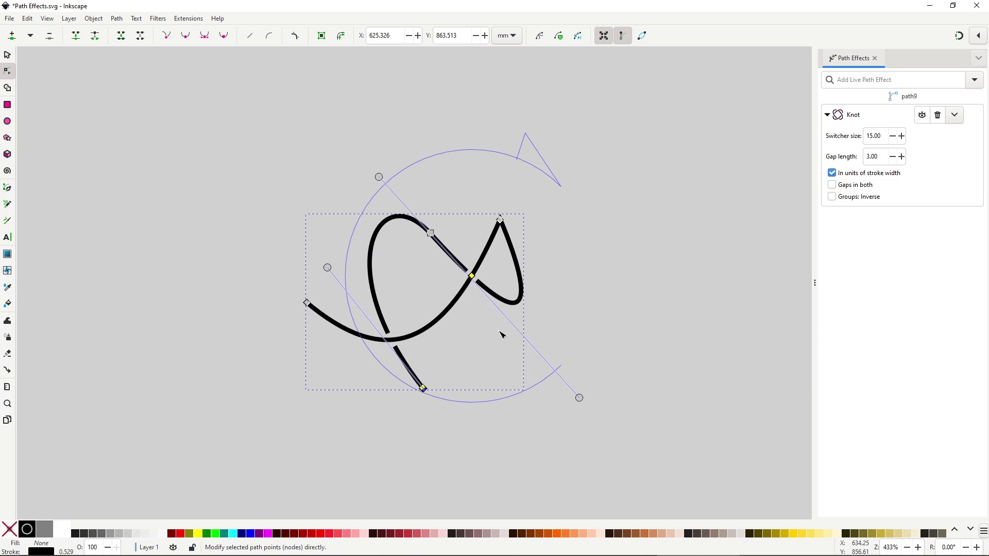
click(472, 277)
click(472, 276)
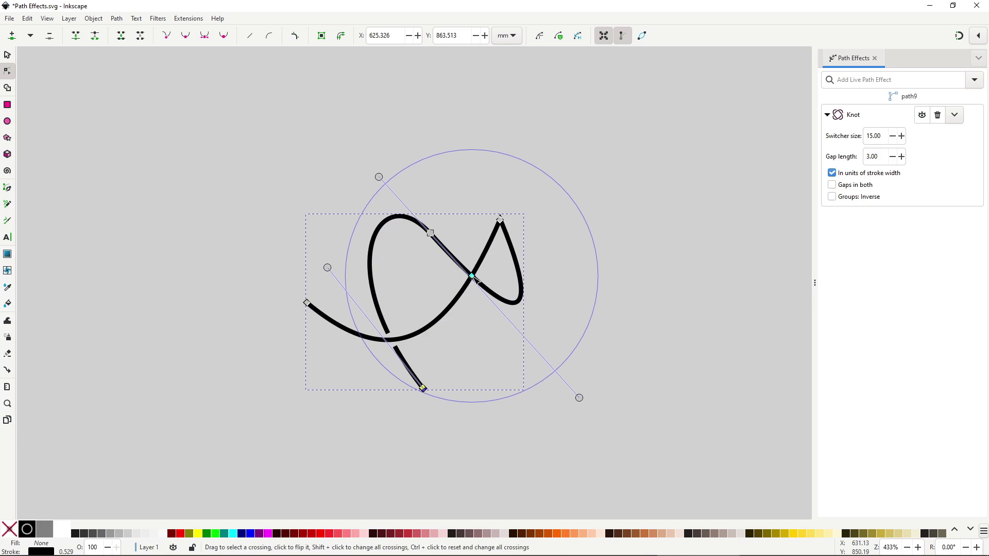
click(472, 277)
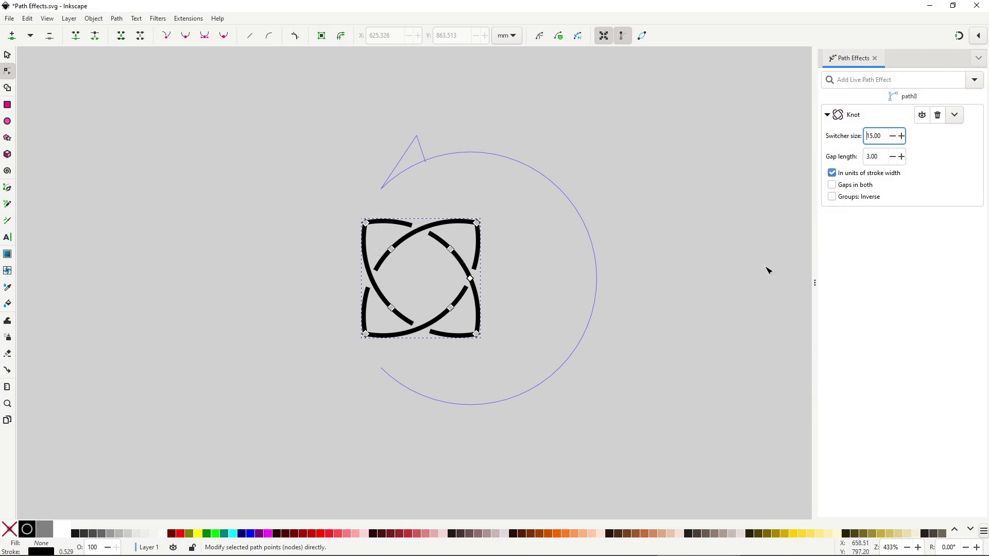
Set the Knot gap length of the interlaced four-pointed path to 2.90 and enable gaps in both strands
click(901, 156)
click(901, 156)
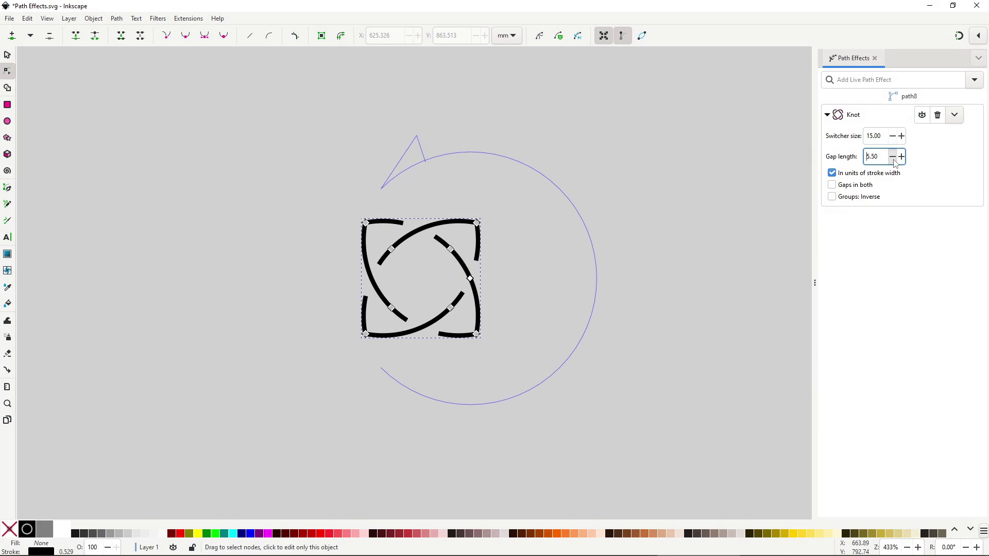
click(893, 157)
click(893, 156)
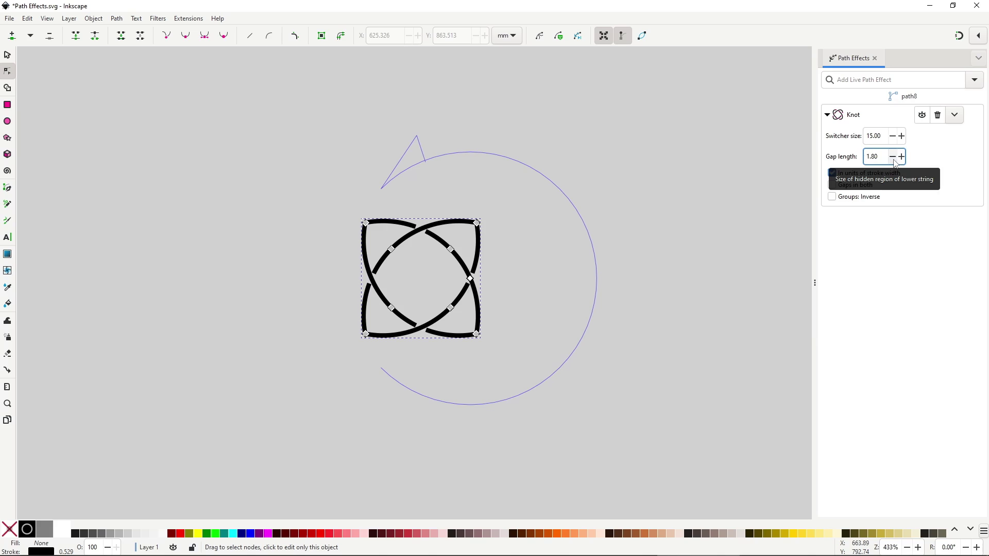
click(831, 184)
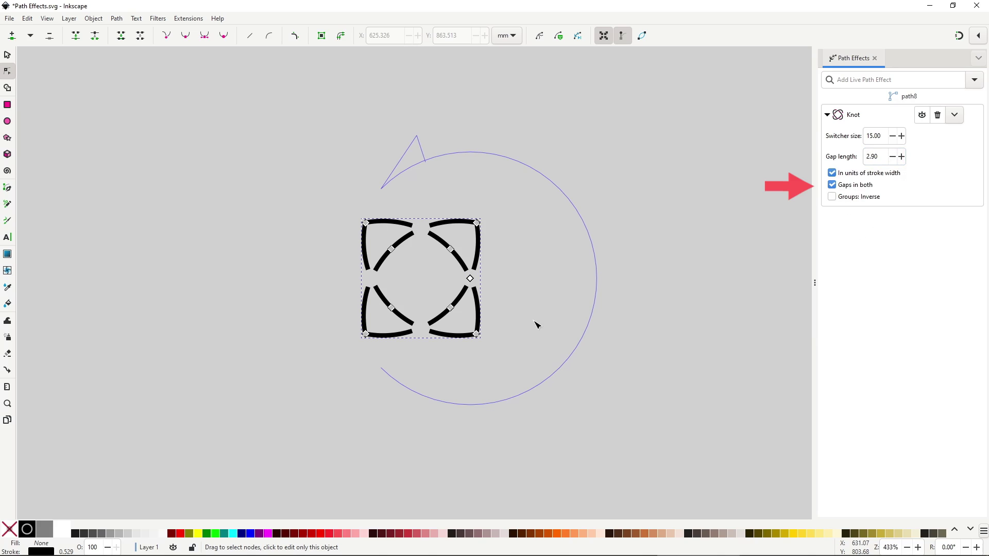
Draw a circle about 17.7 mm tall on empty canvas and place a duplicate beside it so the two overlap
ctrl+scroll(444, 354, up, 1)
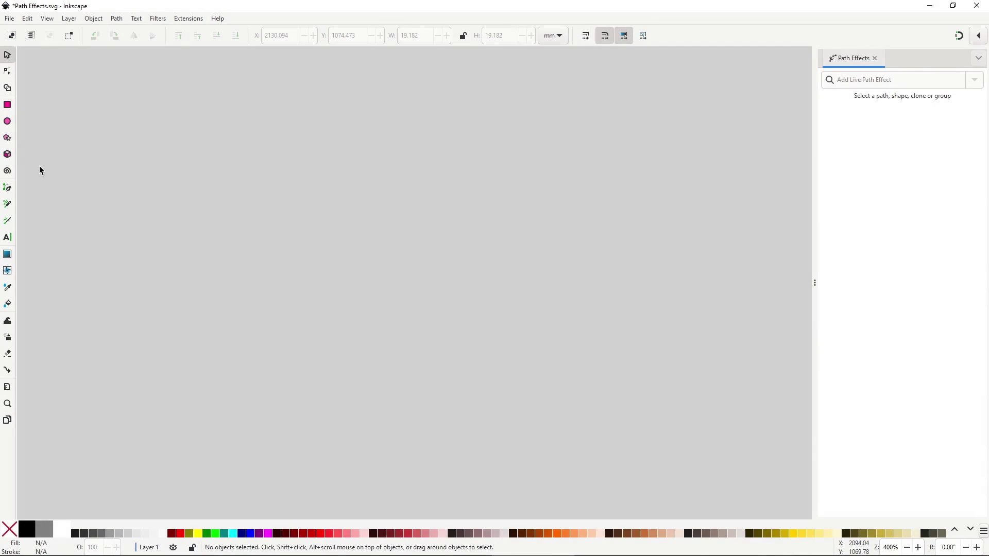
click(7, 121)
drag(248, 188, 379, 325)
key(s)
key(ctrl+d)
drag(291, 201, 369, 203)
Combine the two overlapping circles into a single path
shift+click(301, 190)
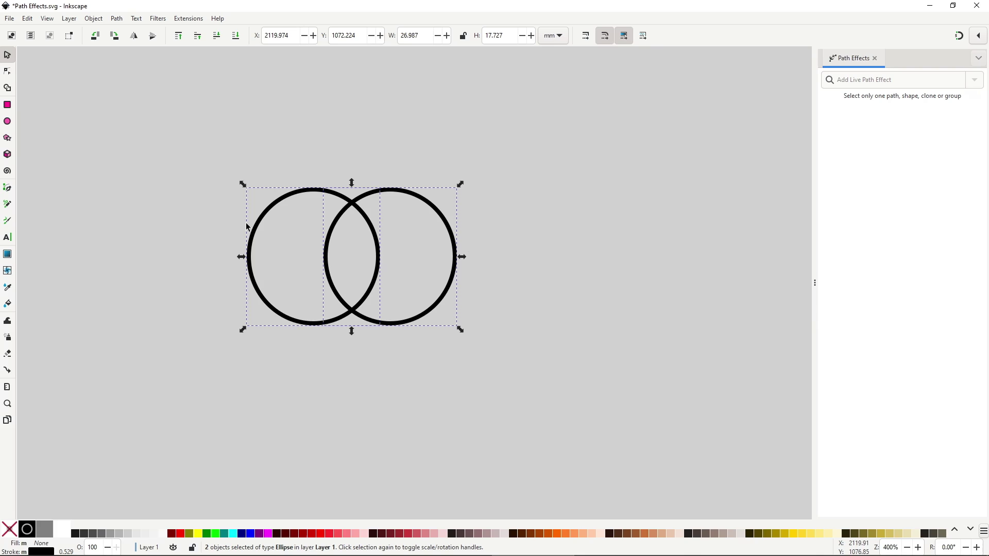
click(117, 19)
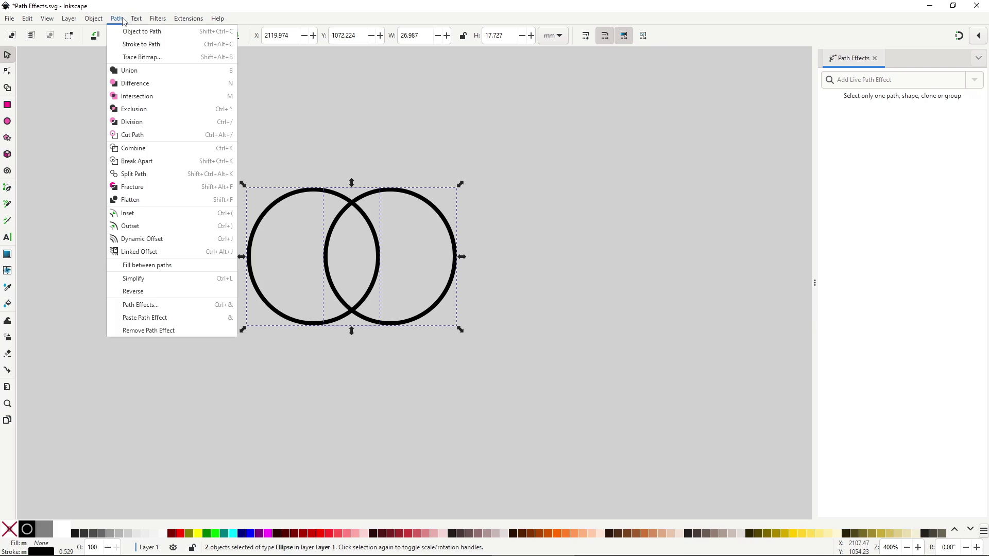
click(133, 148)
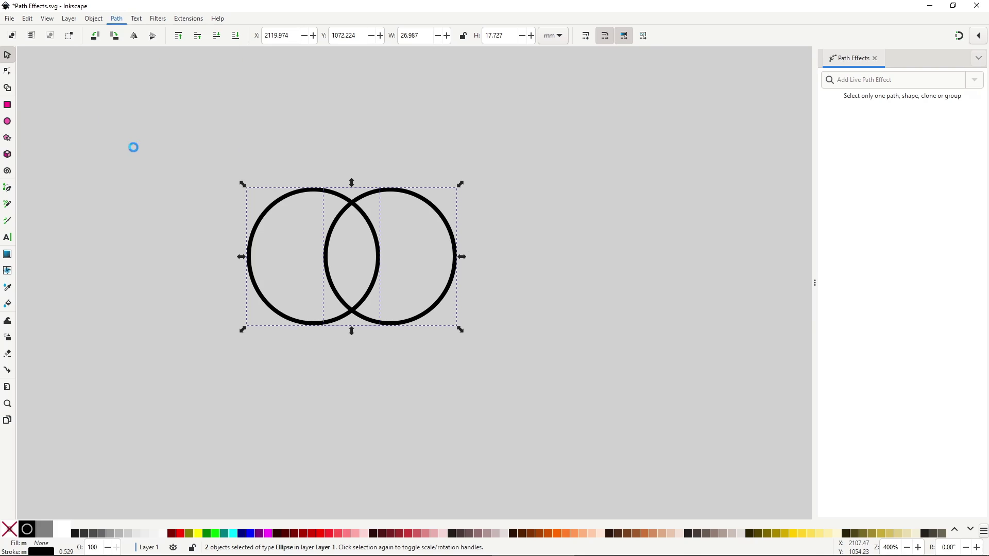
Apply the Knot effect to the combined circles with their nodes and crossing switcher displayed
key(n)
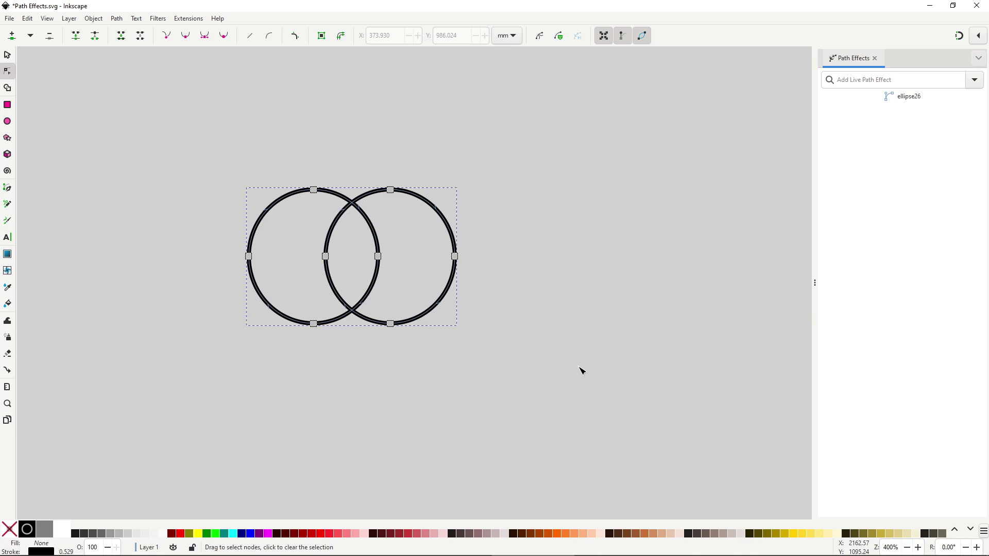
click(977, 81)
click(859, 111)
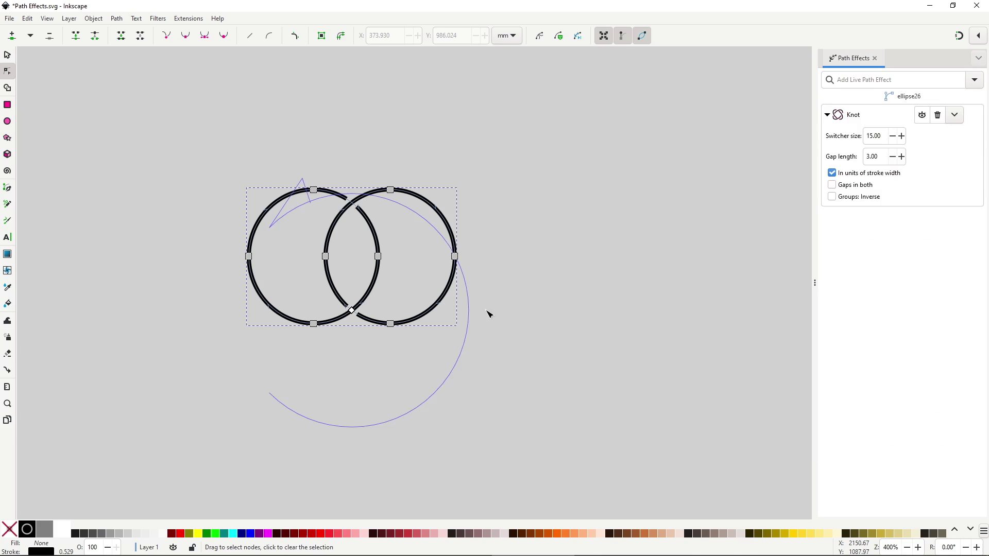
click(497, 318)
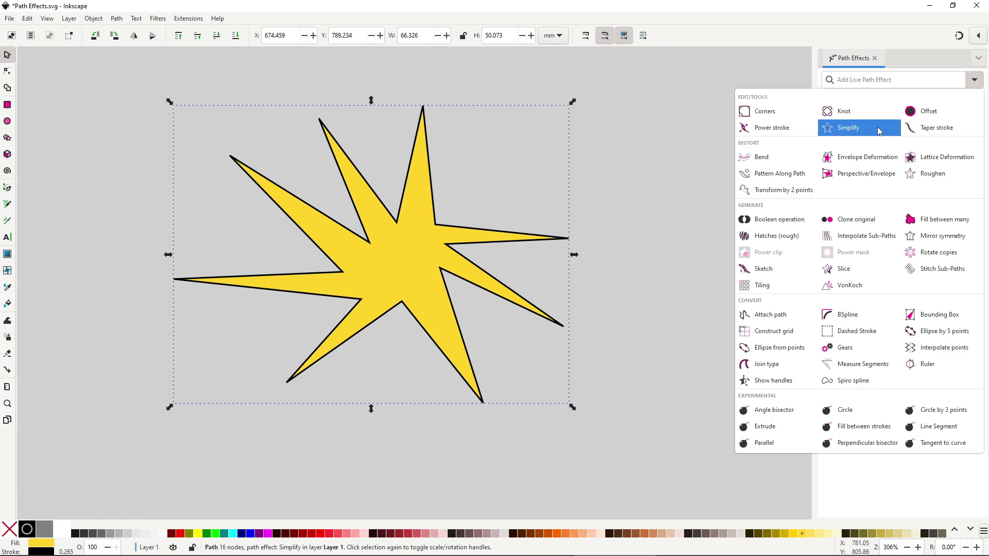
Apply the Simplify effect to the yellow spiky star and the many-node circle, and reduce the circle's handle size
click(876, 126)
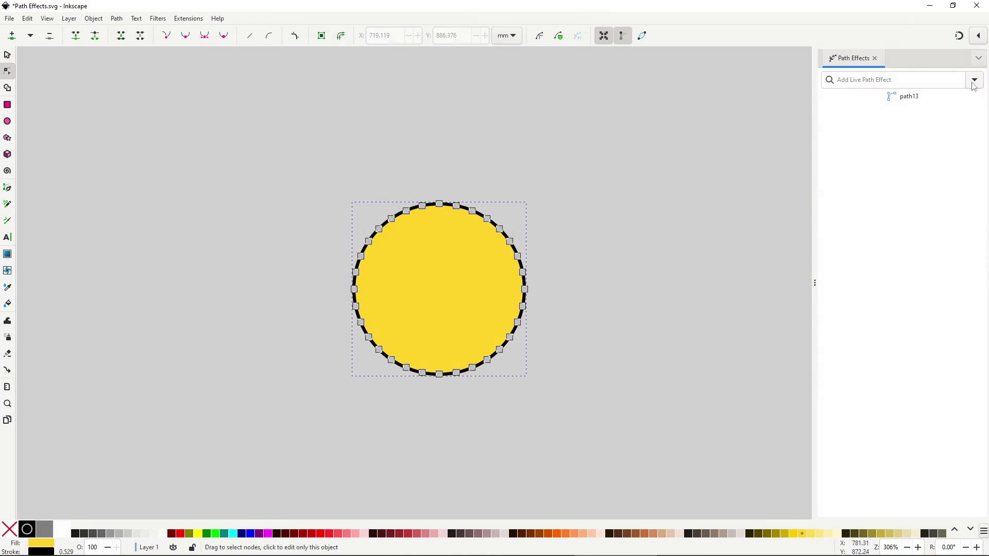
click(973, 81)
click(873, 130)
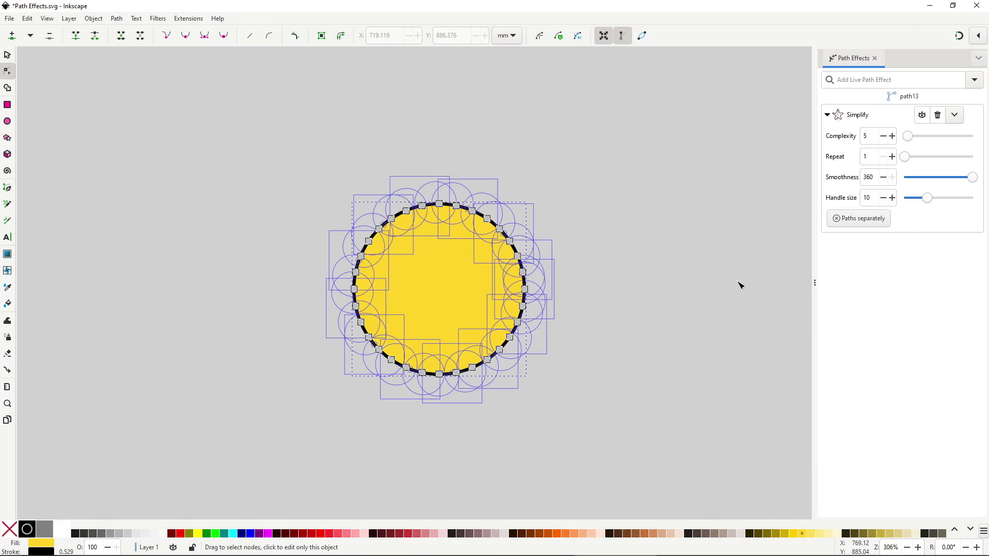
drag(927, 199, 913, 198)
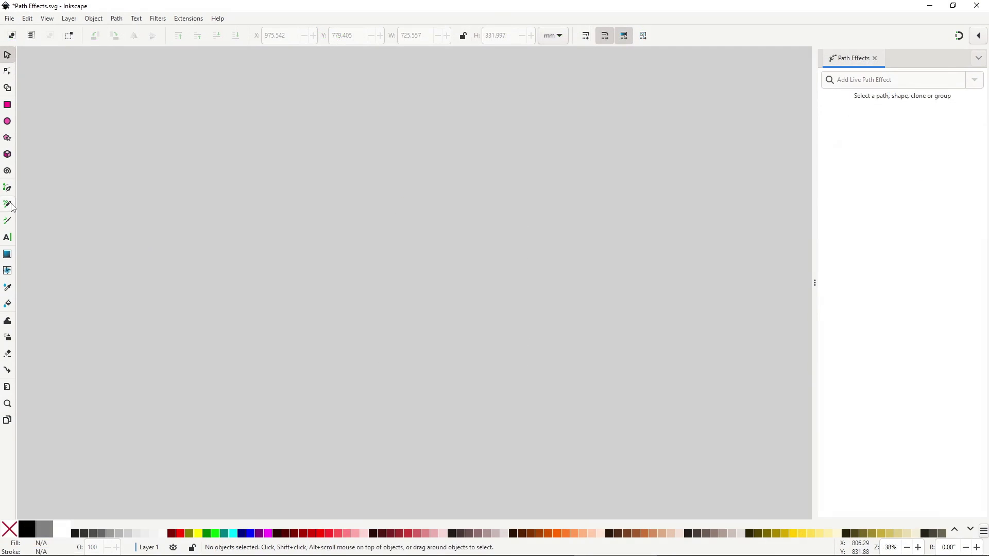
Toggle the Pencil tool's live Simplify smoothing off and on again, and draw a freehand line across the canvas
click(7, 204)
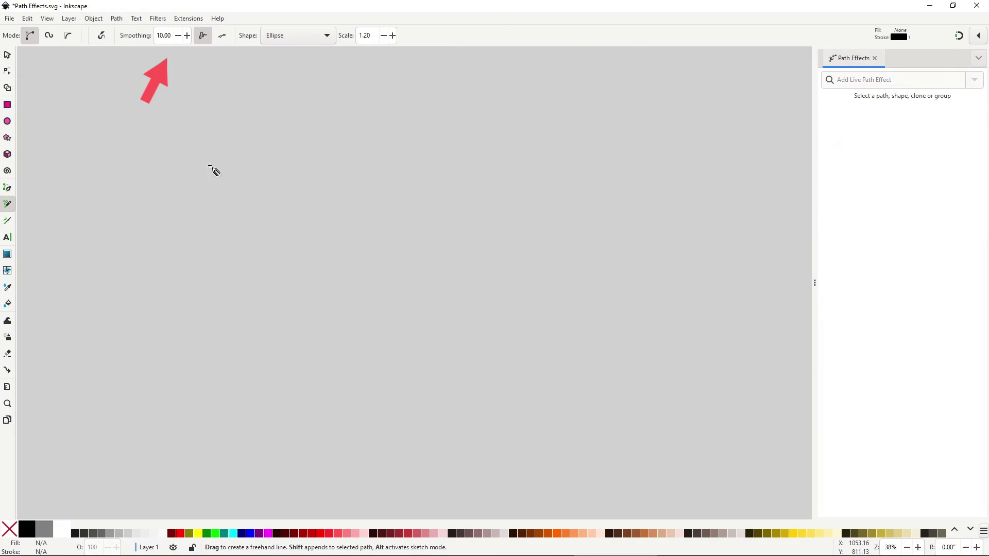
click(202, 35)
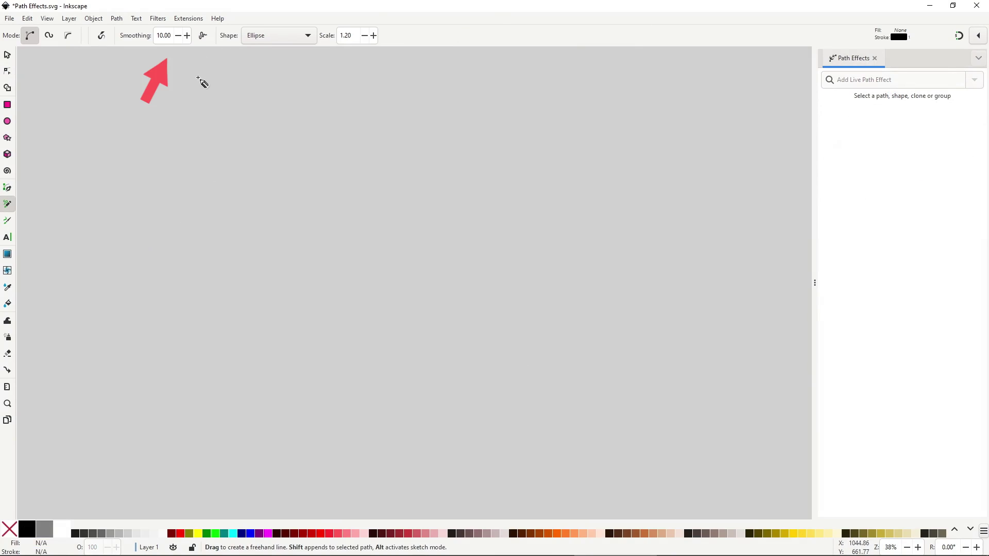
click(203, 35)
mouse_move(100, 179)
mouse_down()
mouse_move(388, 183)
mouse_move(713, 438)
mouse_up()
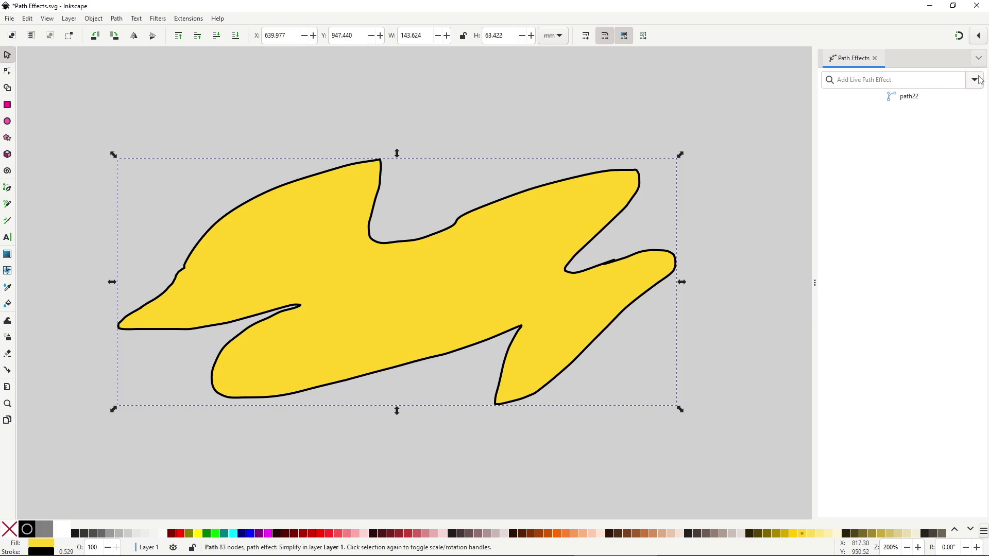
Apply Simplify to the yellow freehand shape, display its nodes and set the handle size to 1.62
click(974, 80)
key(Escape)
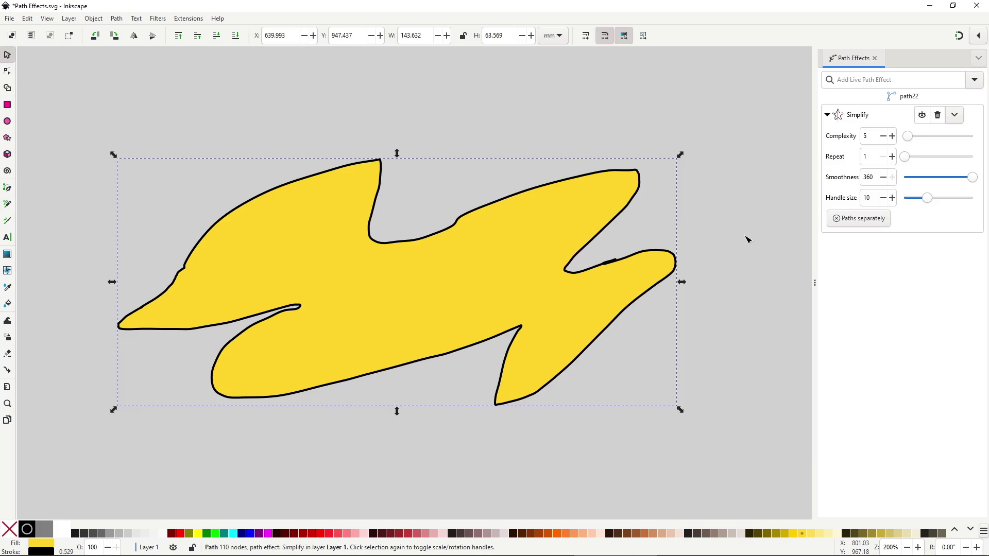
double_click(550, 281)
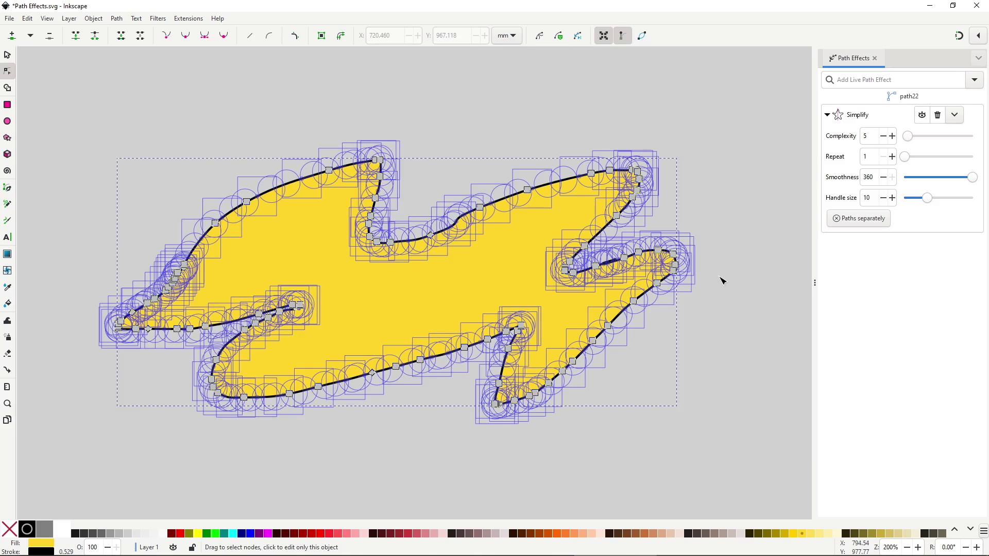
drag(927, 198, 907, 200)
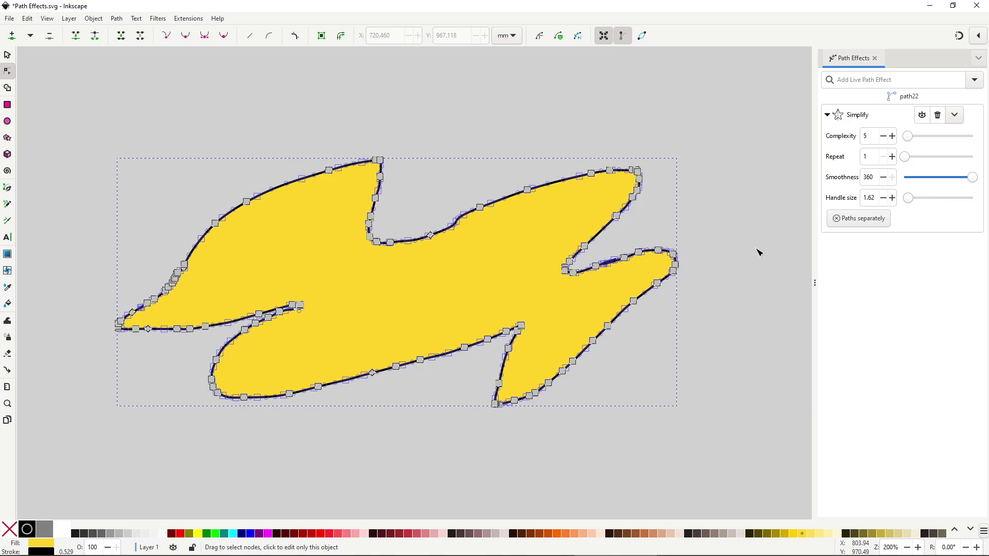
Set the freehand shape's Simplify complexity to 25.39 and slightly lower its smoothness
drag(908, 137, 932, 143)
scroll(933, 144, down, 1)
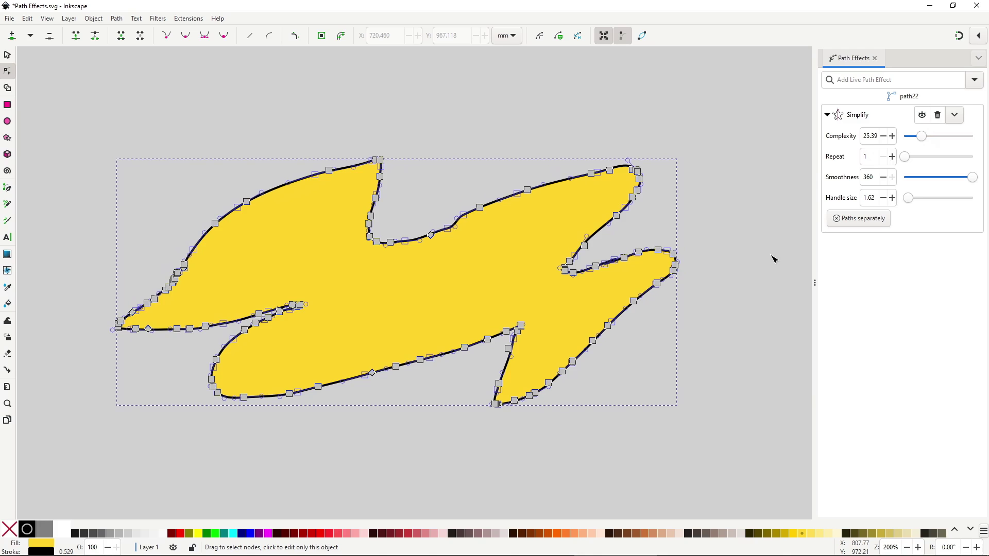
mouse_move(971, 179)
mouse_down()
mouse_move(907, 186)
mouse_move(966, 180)
mouse_up()
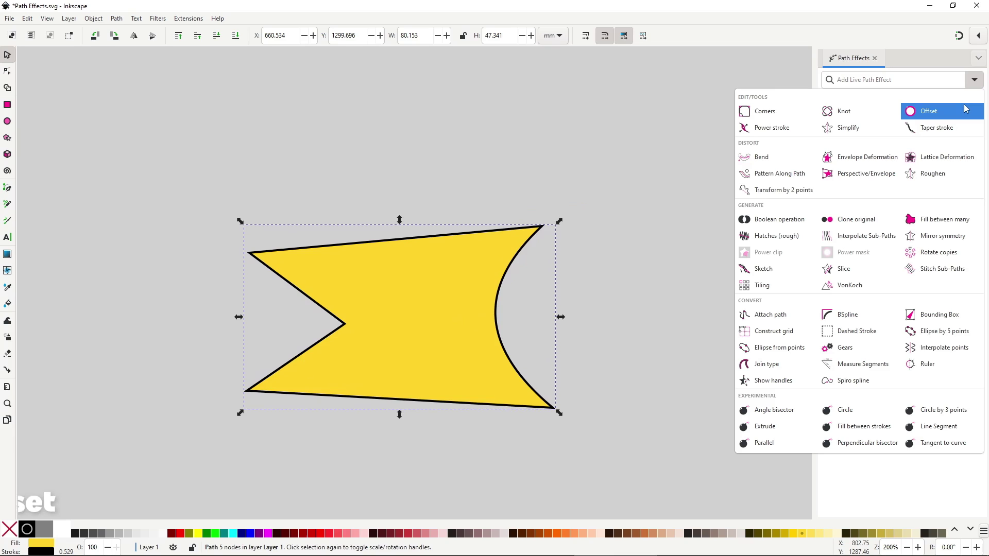
Apply the Offset effect to the yellow notched shape and pull its outline outward on the canvas with the Node tool
click(965, 108)
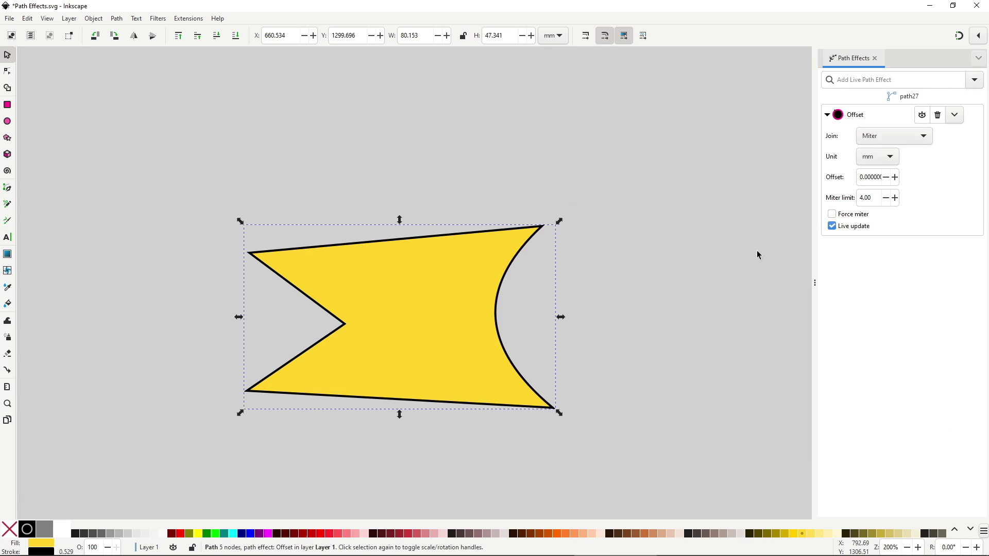
key(n)
drag(401, 237, 419, 224)
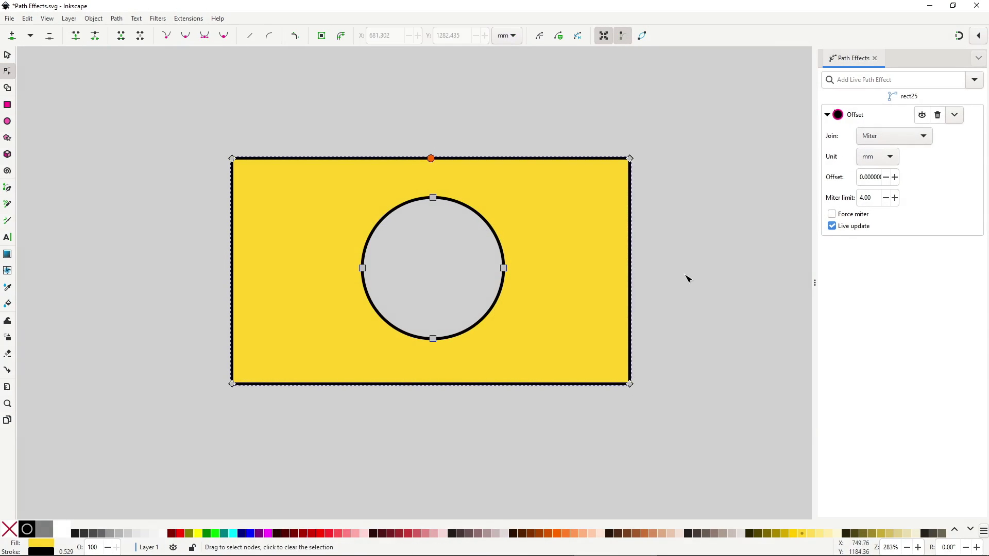
Offset the yellow rectangle with the circular hole by about 2.71 mm, and the yellow spiky star by about 3.67 mm
drag(431, 158, 453, 143)
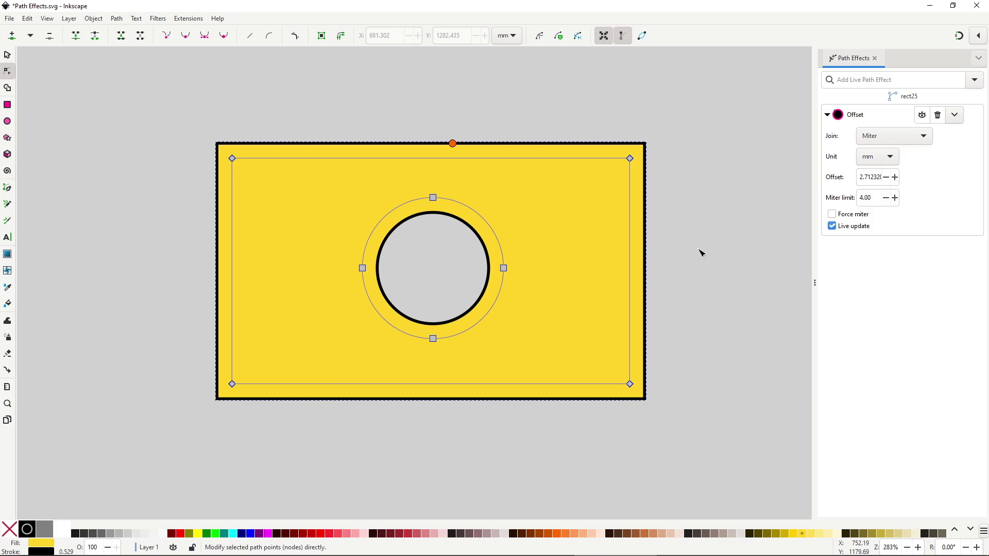
mouse_move(441, 111)
mouse_down()
mouse_move(437, 97)
mouse_move(439, 155)
mouse_move(426, 121)
mouse_up()
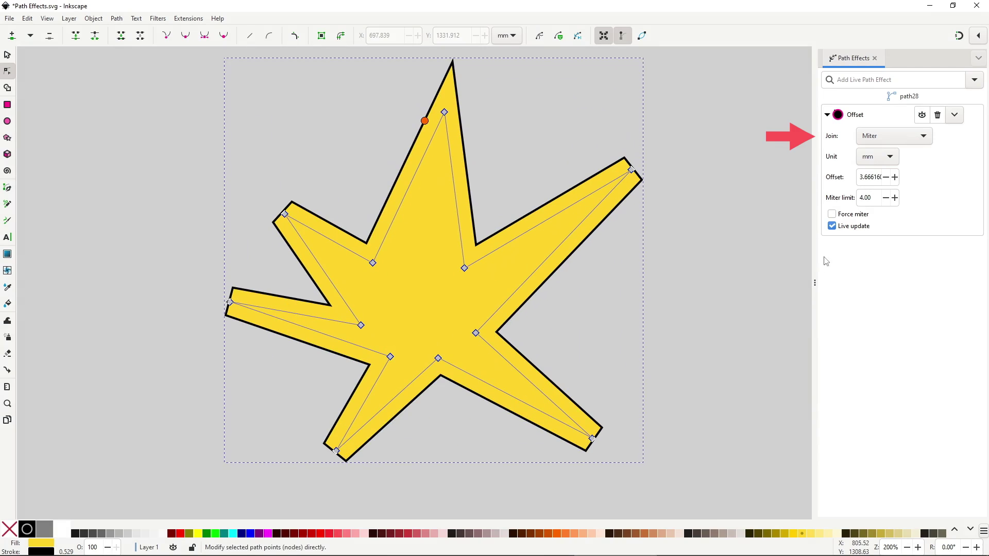
Try different join types on the star's offset, ending with Miter Clip, and turn on Force miter
click(924, 137)
click(901, 78)
click(901, 137)
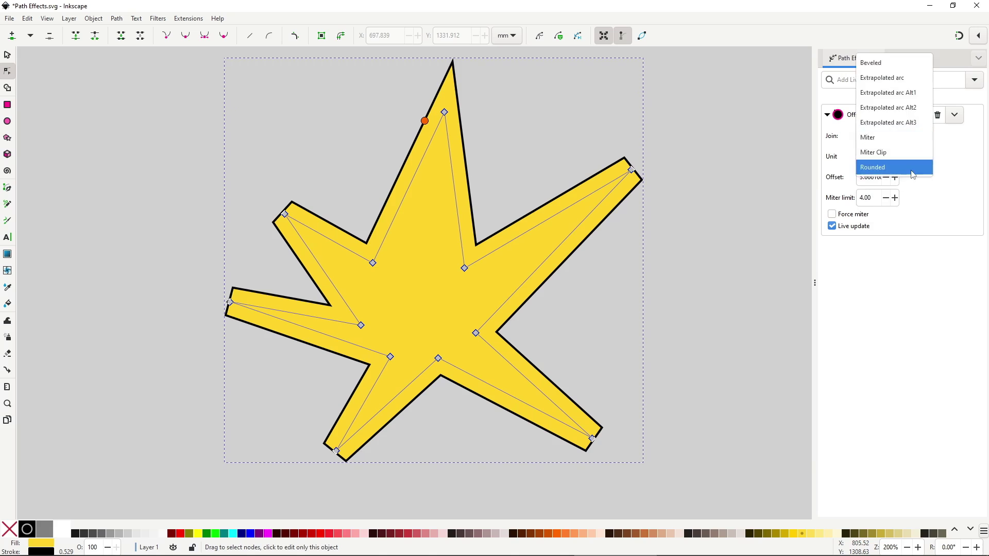
click(908, 138)
click(909, 139)
click(896, 122)
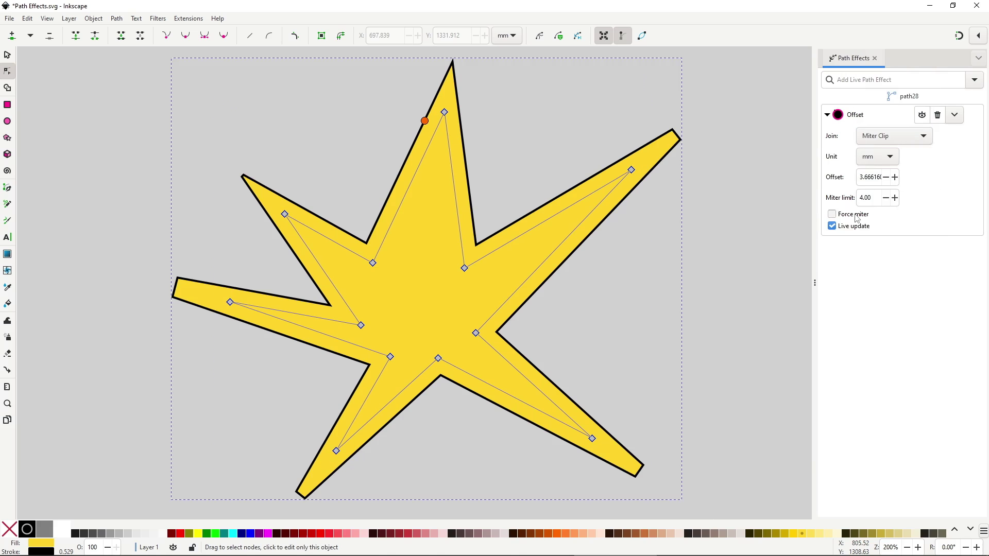
click(860, 216)
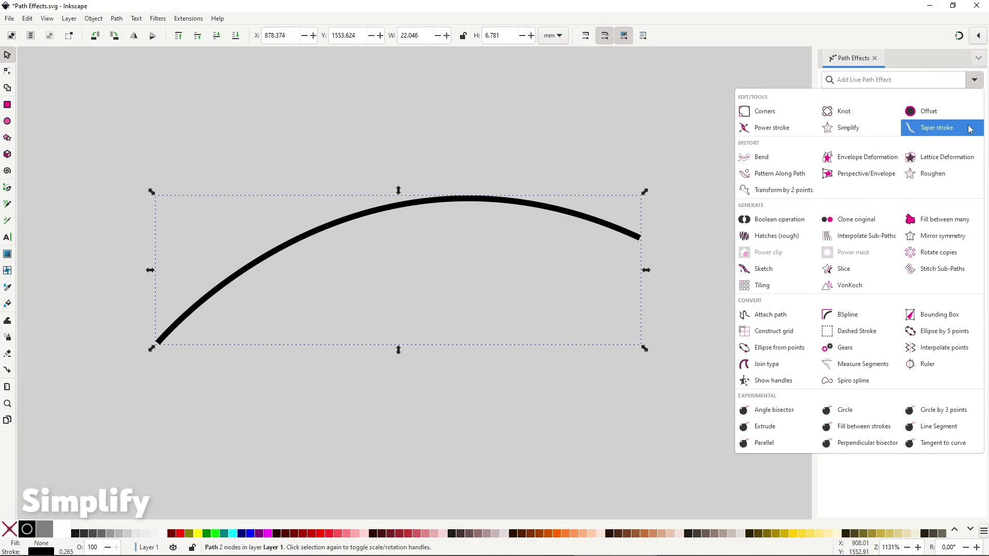
Apply Taper stroke to the black arc, extend its end taper to 0.509 and shorten its start taper almost to the endpoint
click(937, 127)
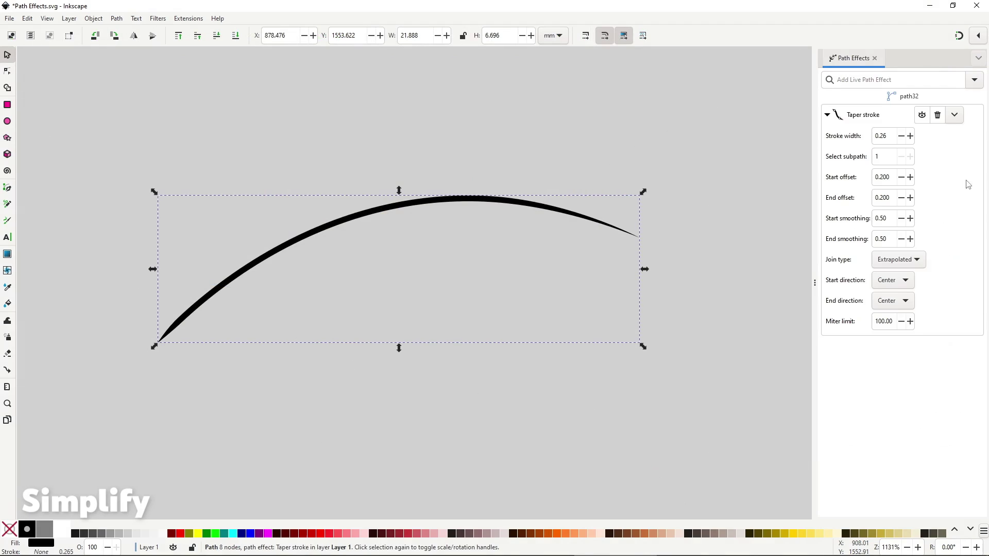
key(n)
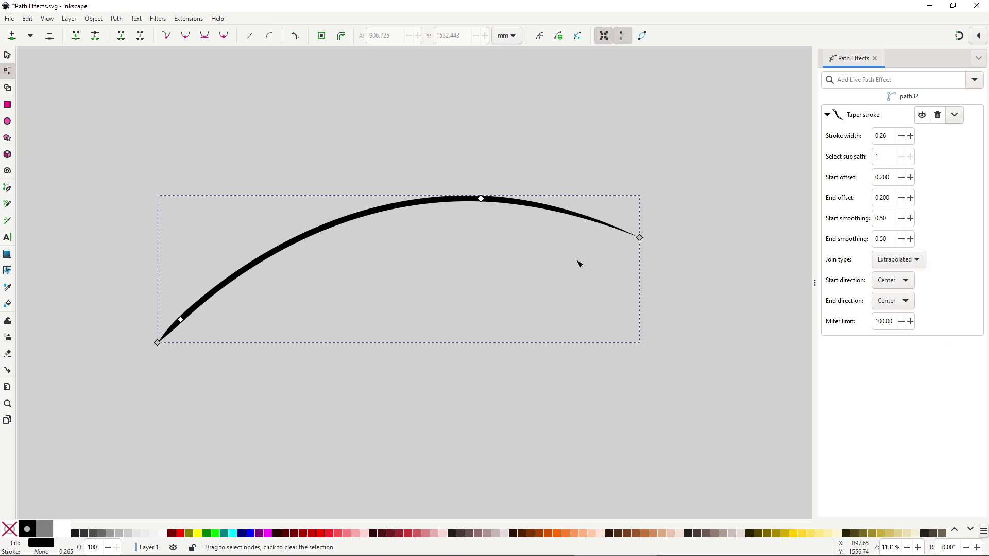
drag(365, 212, 302, 270)
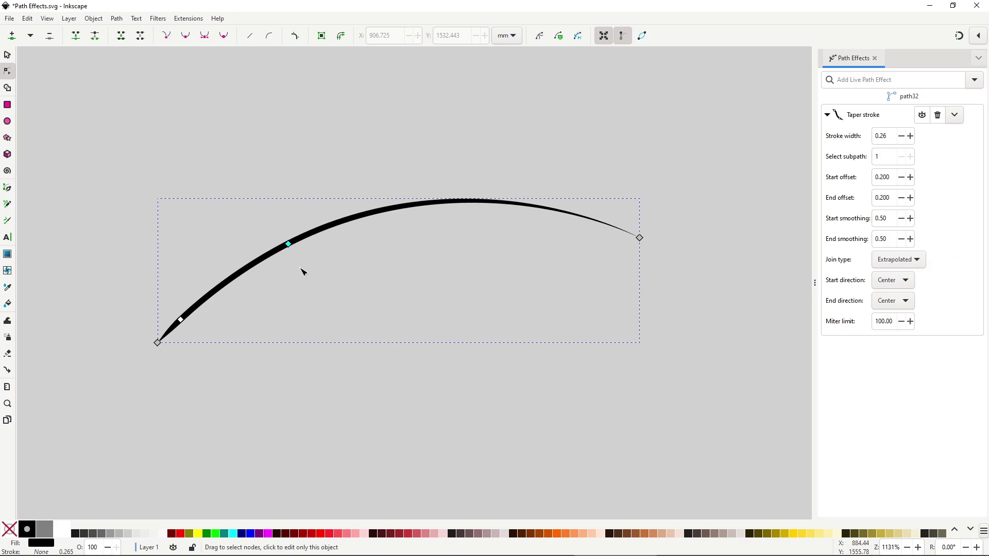
drag(184, 320, 160, 342)
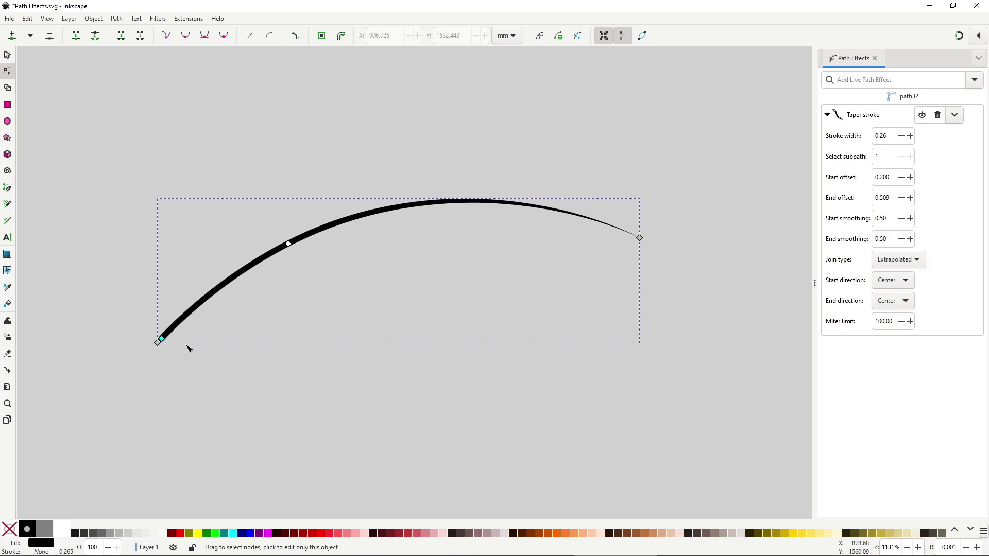
click(456, 391)
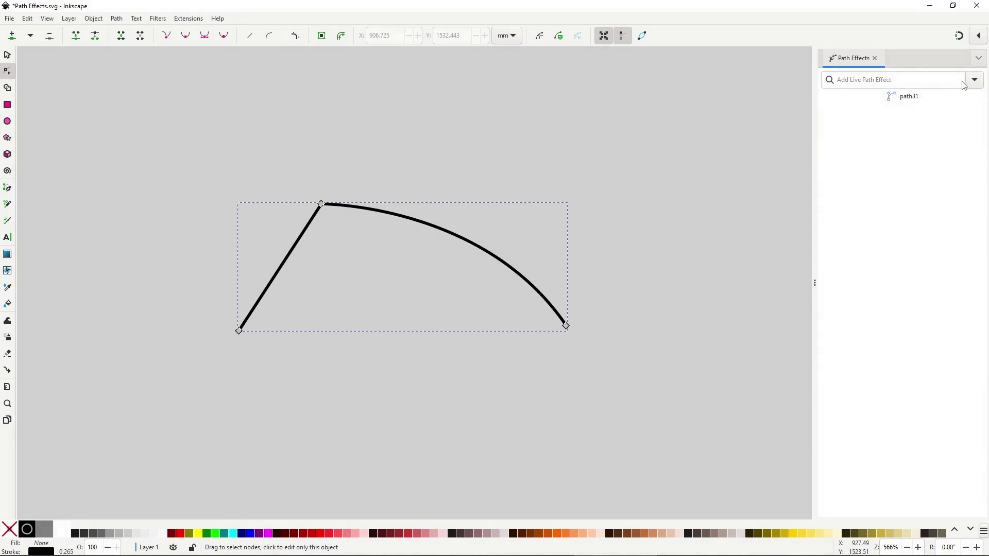
Apply Taper stroke to the bent three-node path, adjusting its start offset to 0.740 and end offset to 0.517
click(973, 79)
click(963, 129)
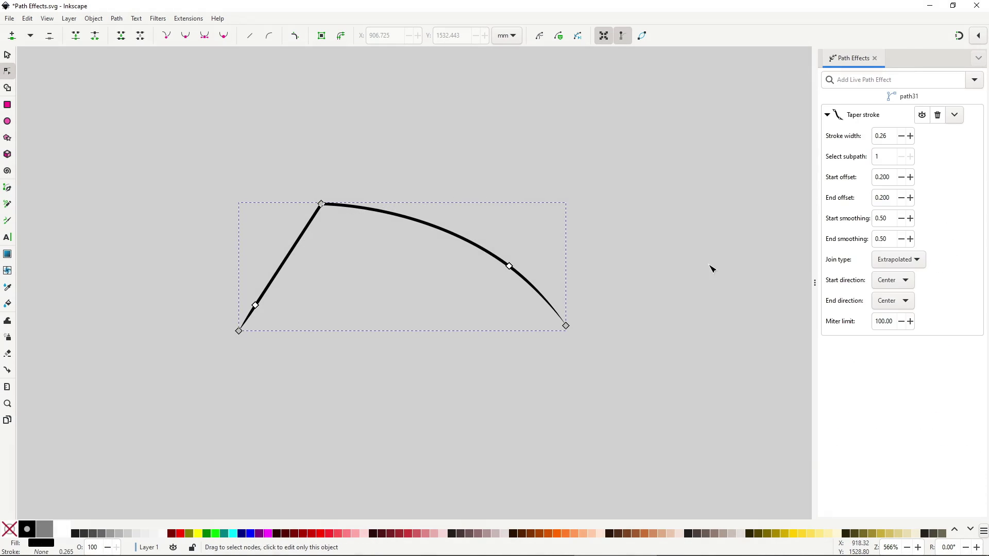
drag(256, 306, 290, 258)
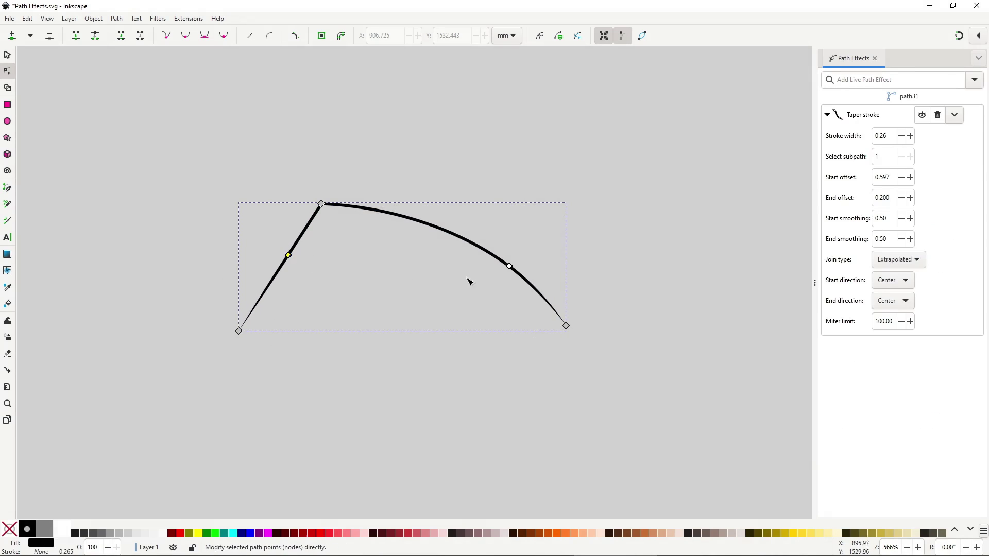
mouse_move(512, 270)
mouse_down()
mouse_move(389, 237)
mouse_move(289, 246)
mouse_move(323, 222)
mouse_move(312, 209)
mouse_move(320, 201)
mouse_move(418, 223)
mouse_move(300, 205)
mouse_move(408, 219)
mouse_up()
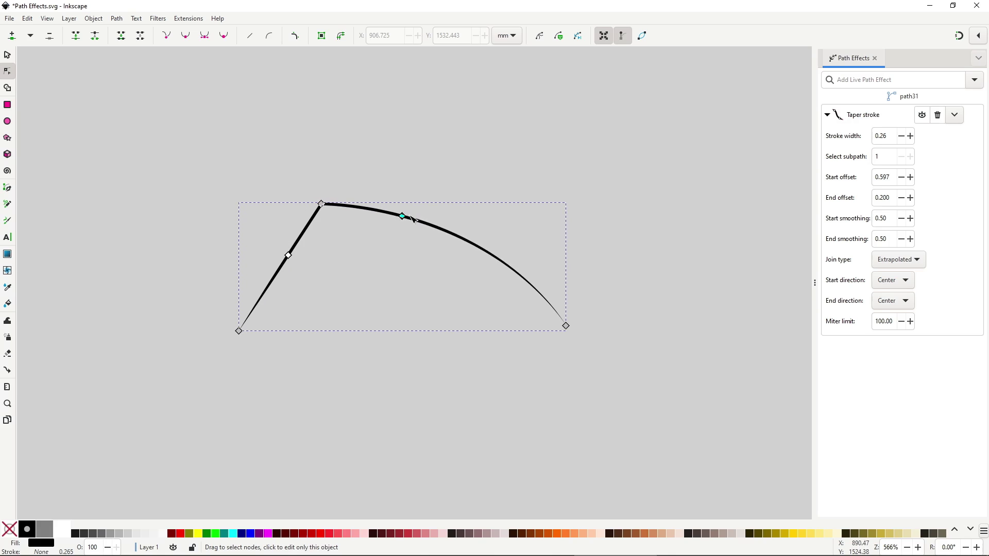
drag(289, 256, 322, 247)
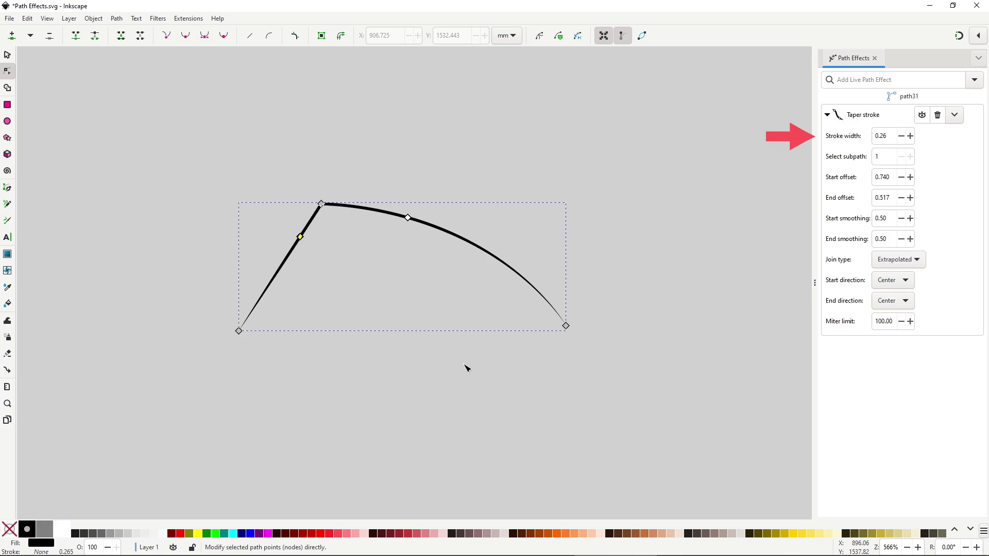
Increase the bent path's taper stroke width to 2.56
click(910, 136)
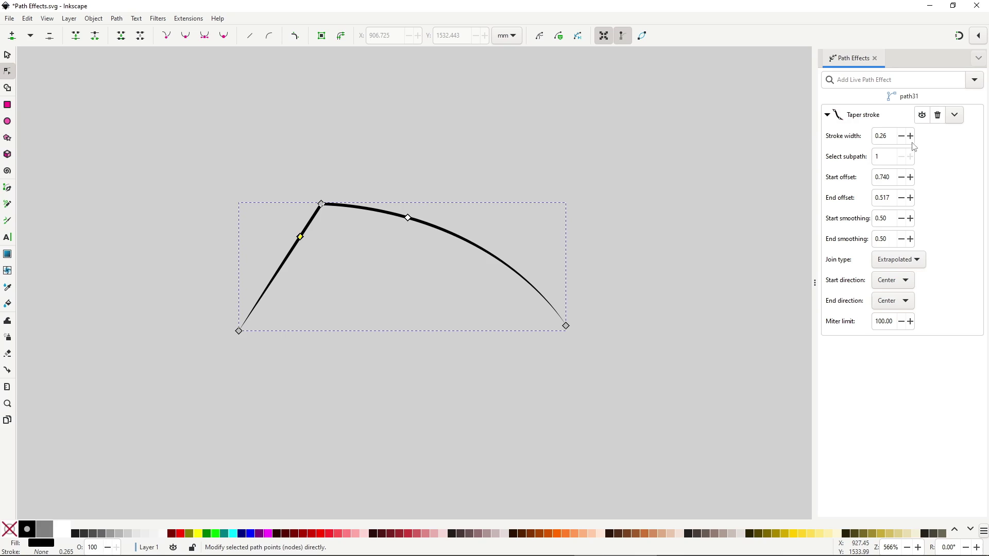
click(911, 136)
click(910, 136)
click(911, 137)
click(910, 137)
click(911, 136)
click(910, 137)
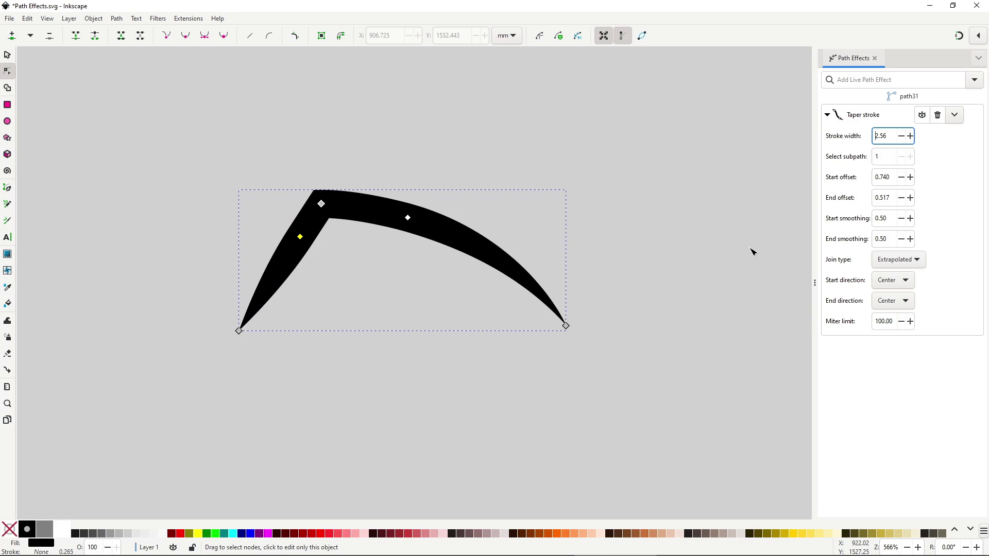
Fill the tapered path with red and give it a flat dark red stroke of colour 671a1aff
key(ctrl+shift+f)
mouse_move(944, 258)
mouse_down()
mouse_move(925, 249)
mouse_move(935, 260)
mouse_up()
click(878, 76)
click(842, 93)
mouse_move(929, 206)
mouse_down()
mouse_move(933, 252)
mouse_move(899, 221)
mouse_up()
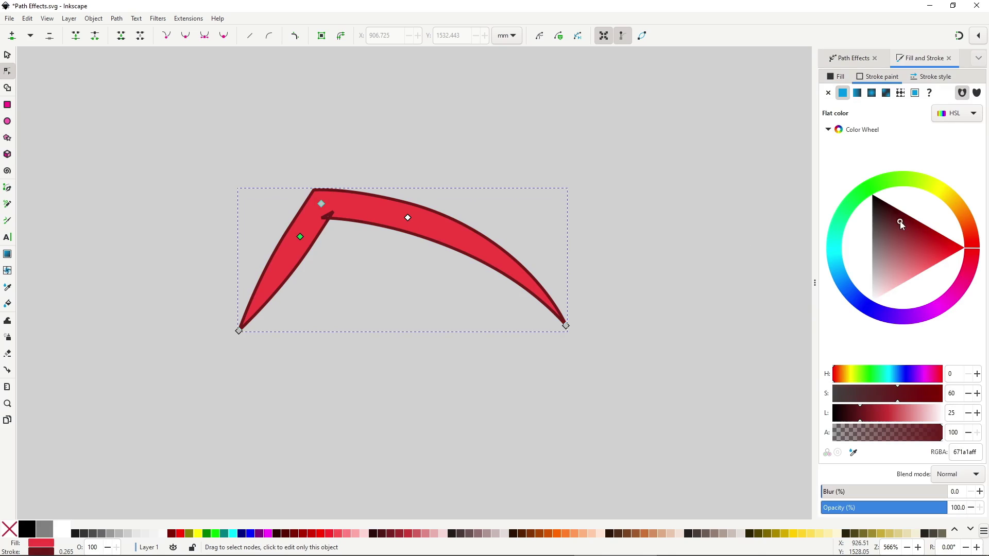
Move the tapered path's corner node to X 879.036, Y 1519.347 and try different Taper stroke join types, ending with Miter
key(ctrl+shift+7)
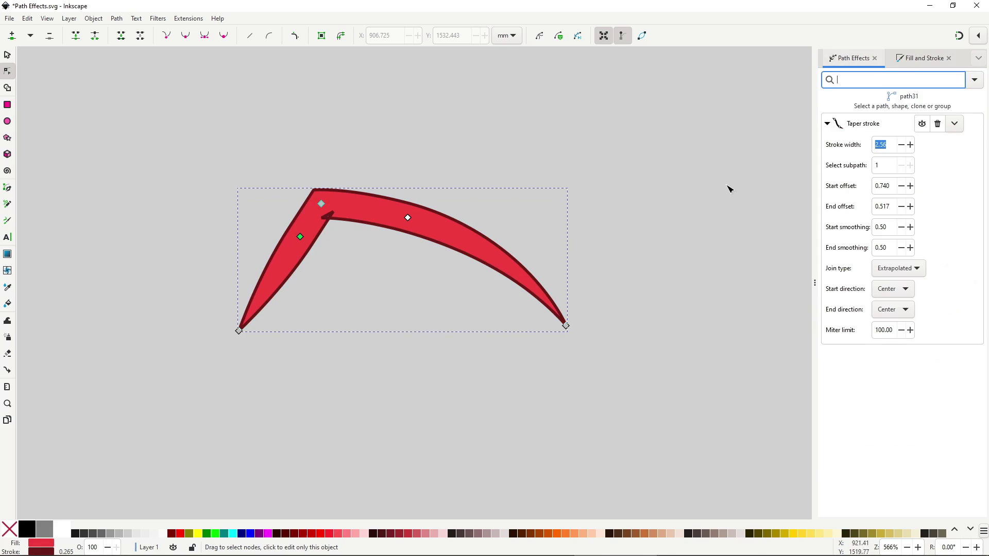
drag(321, 204, 279, 163)
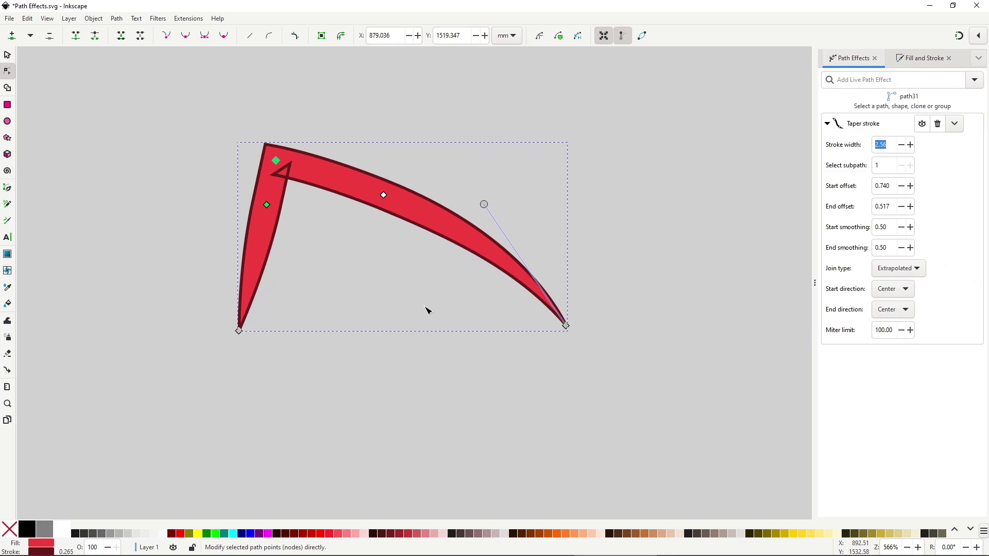
click(916, 268)
click(919, 261)
click(916, 269)
click(916, 268)
click(916, 272)
click(916, 285)
click(917, 284)
click(917, 283)
click(918, 282)
click(919, 283)
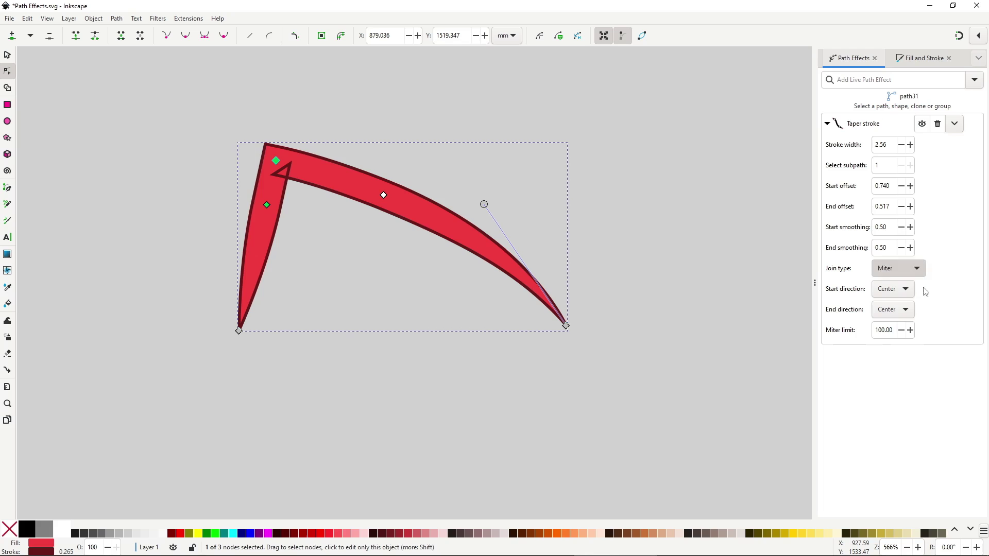